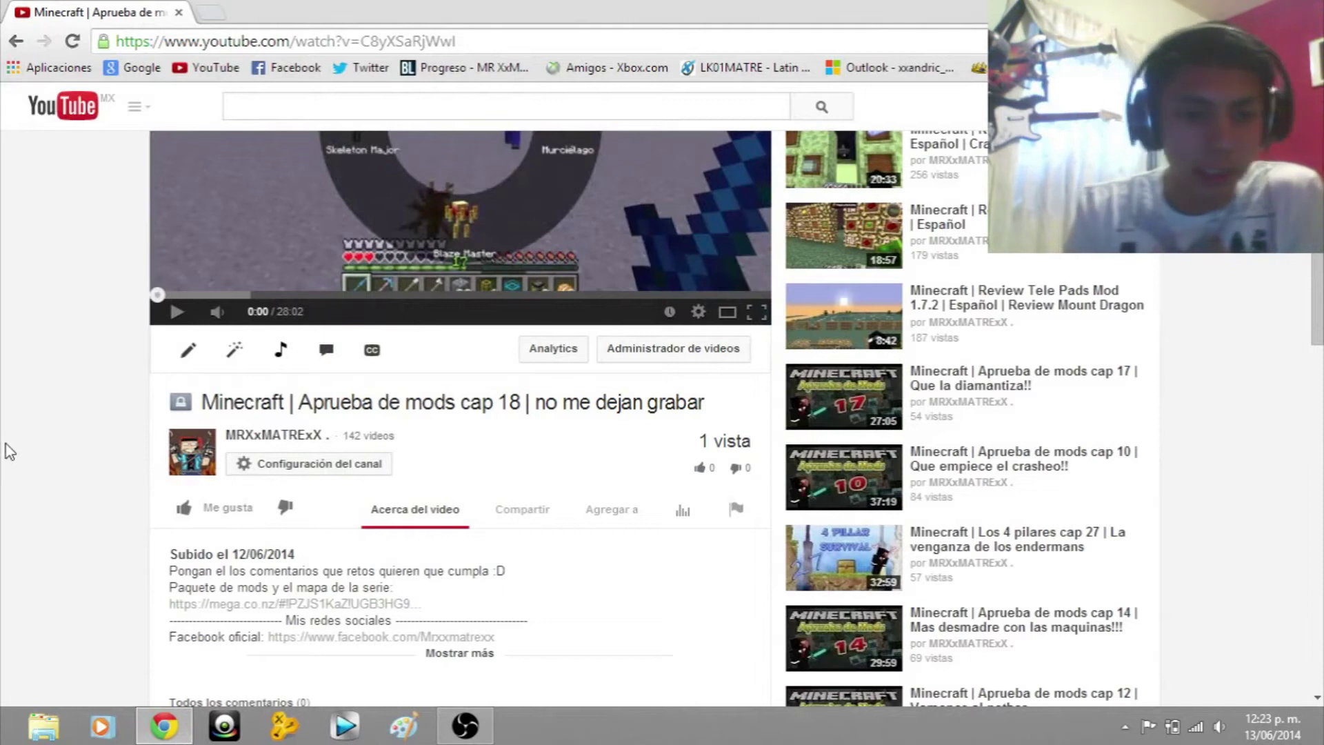
Step: Open the MEGA download link for the mod pack and map given in the video's description
scroll(56, 458, "up", 4)
scroll(59, 476, "up", 1)
scroll(59, 476, "down", 4)
scroll(59, 476, "up", 1)
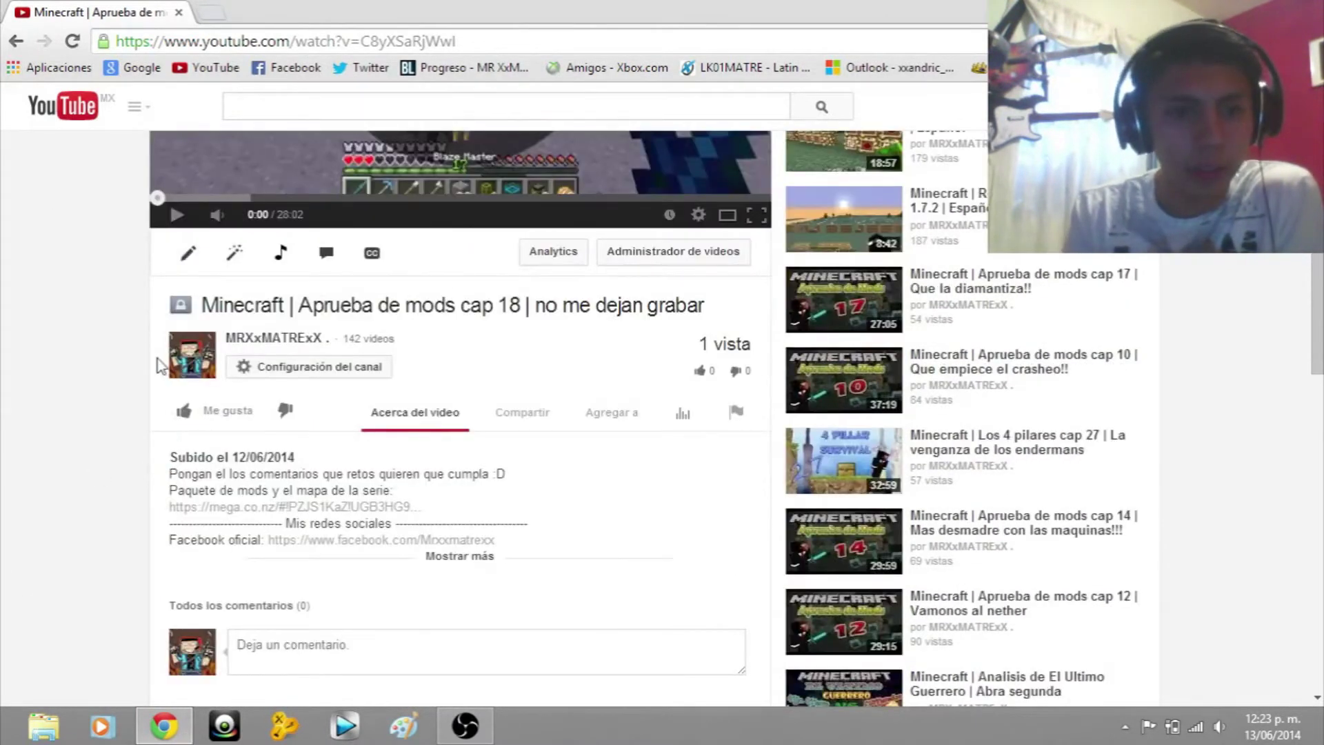
scroll(59, 407, "down", 1)
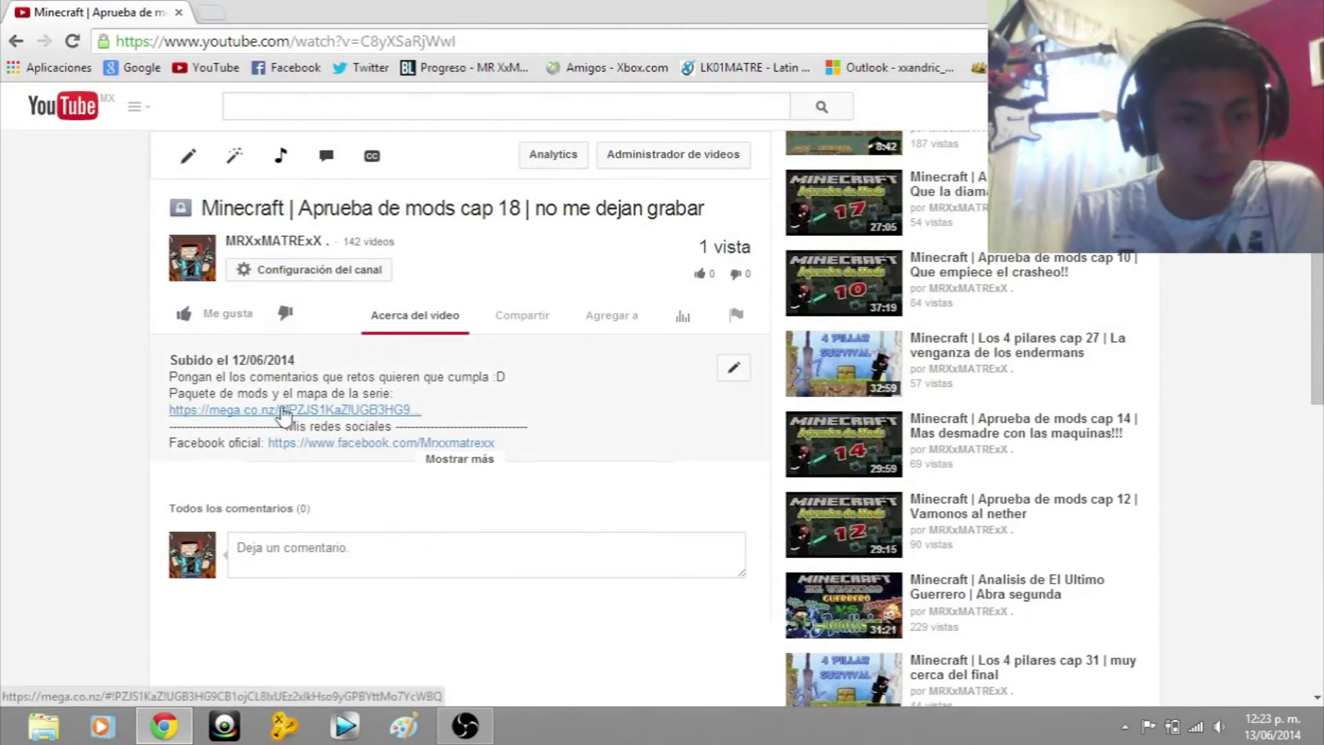
left_click(242, 412)
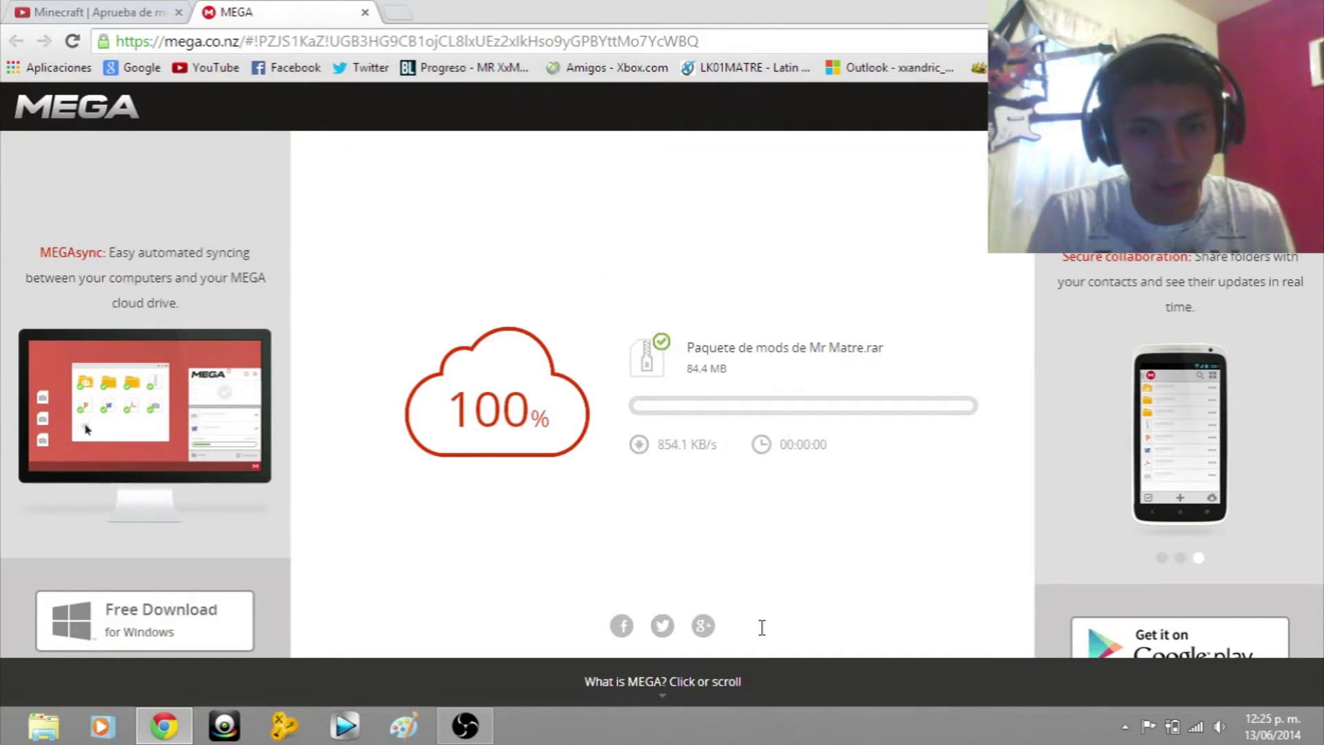
Step: Show the downloaded "Paquete de mods de Mr Matre.rar" in its folder and move it onto an empty area of the desktop
left_click(188, 685)
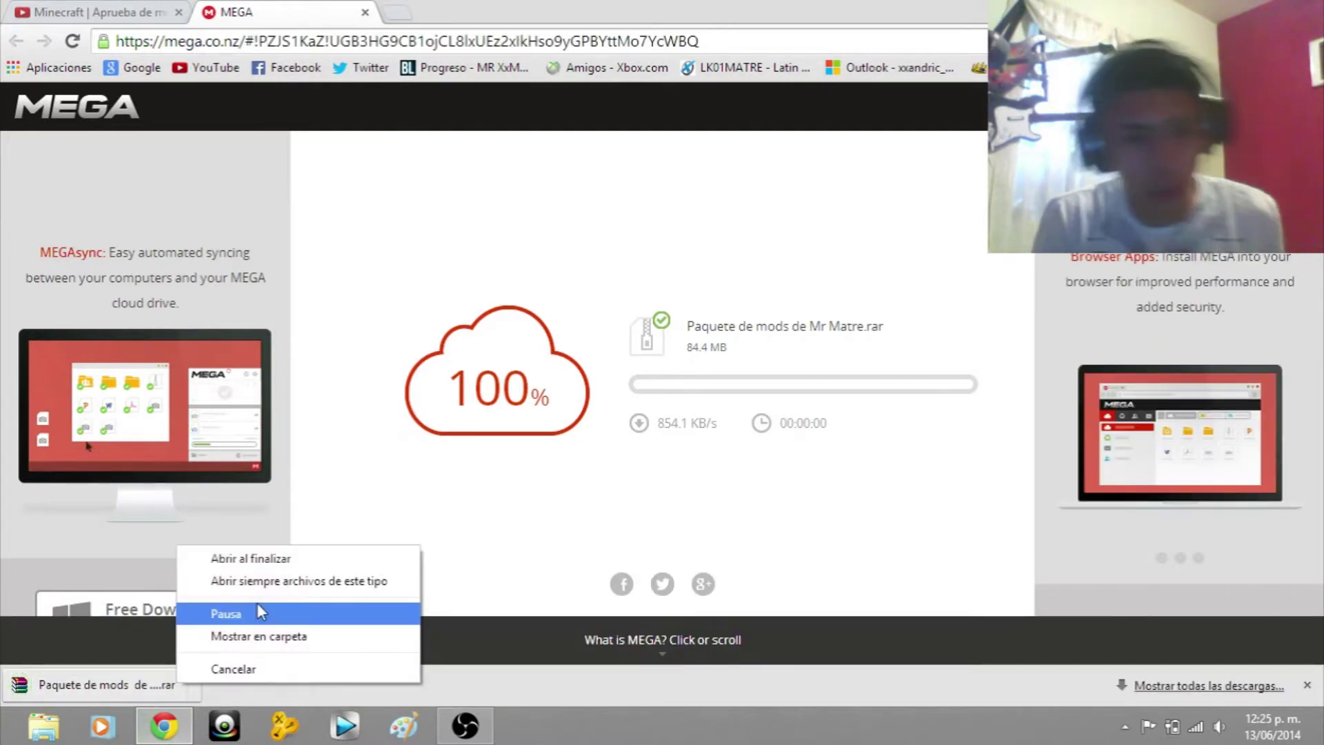
left_click(330, 582)
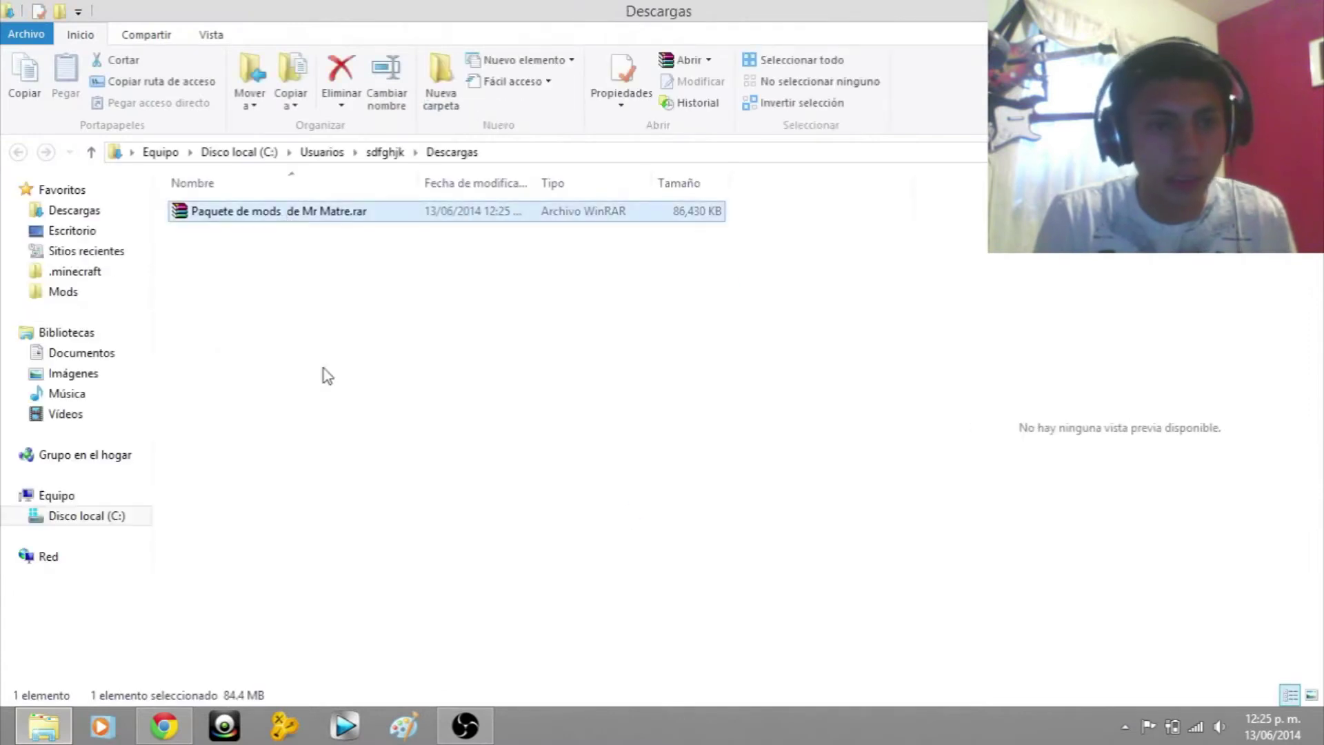
left_click_drag(255, 219, 486, 230)
key("super+d")
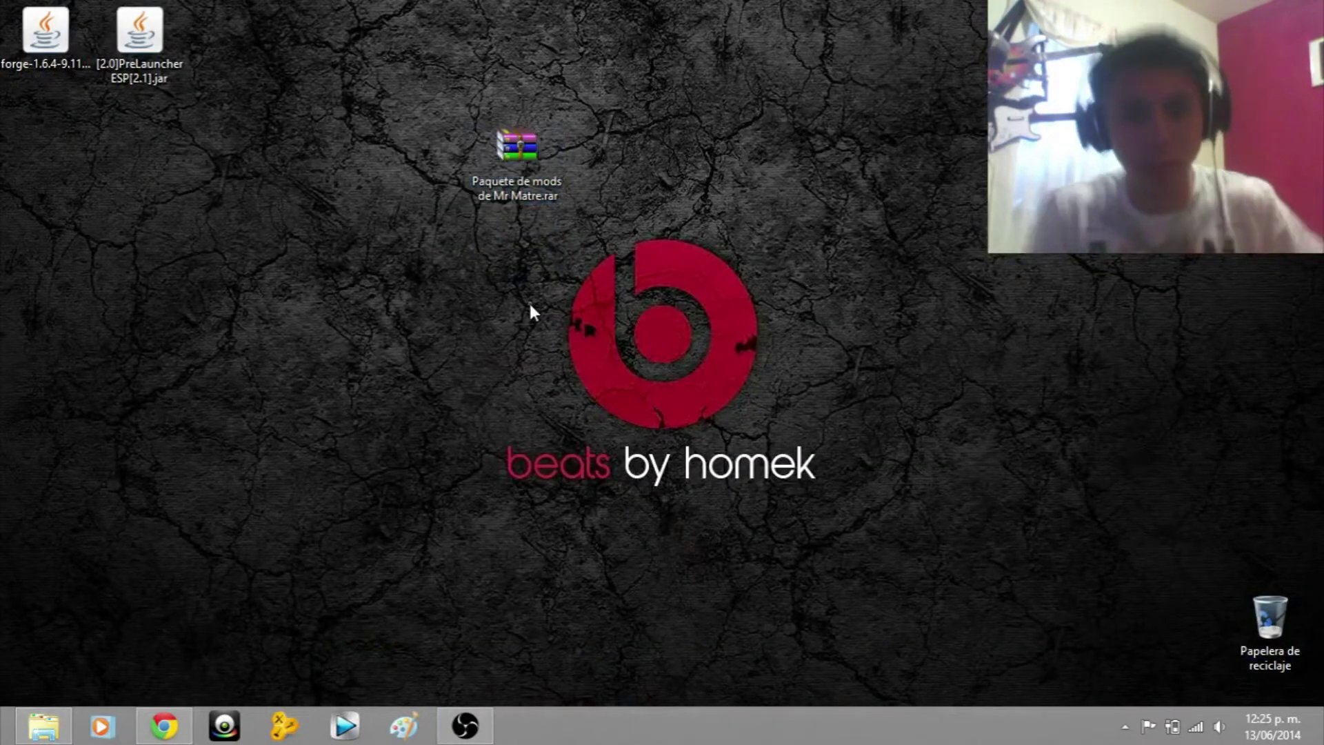
left_click_drag(532, 143, 442, 257)
Step: Extract the "Paquete de mods de Mr Matre.rar" archive directly onto the desktop
double_click(428, 266)
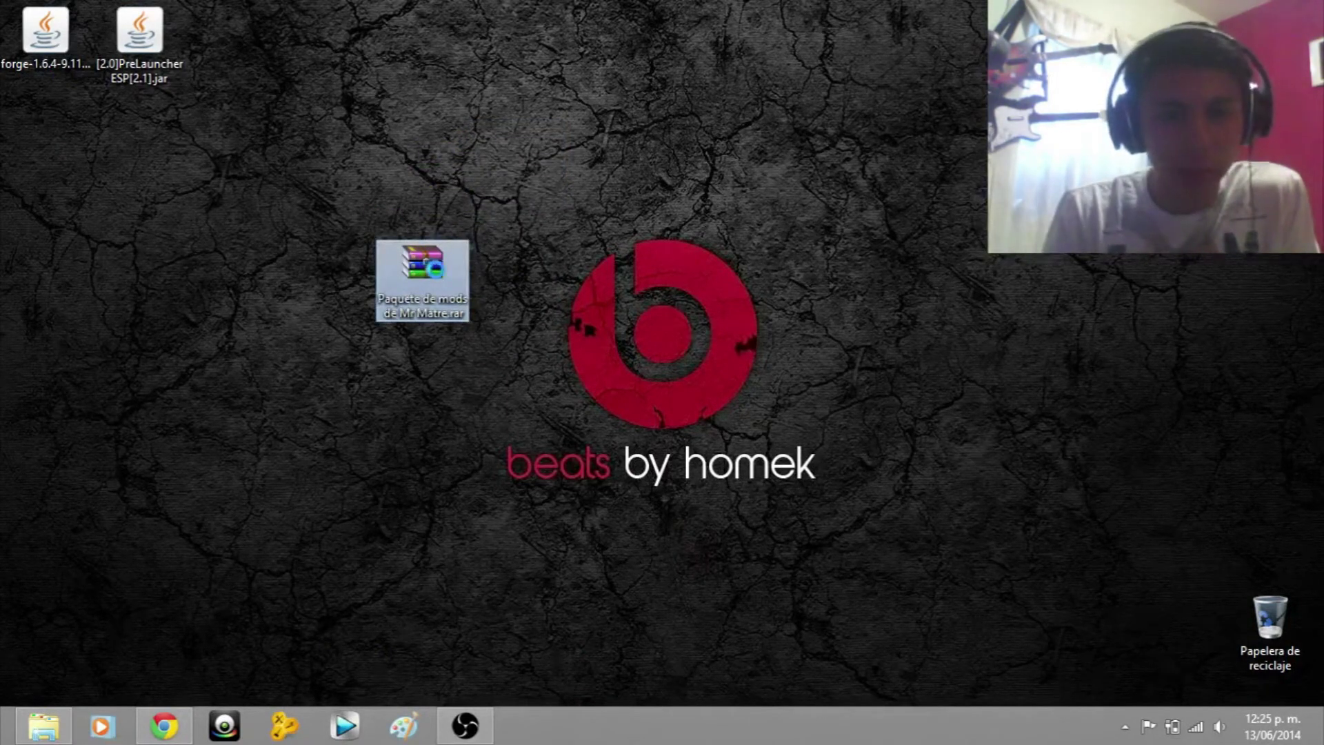
right_click(431, 261)
left_click(594, 327)
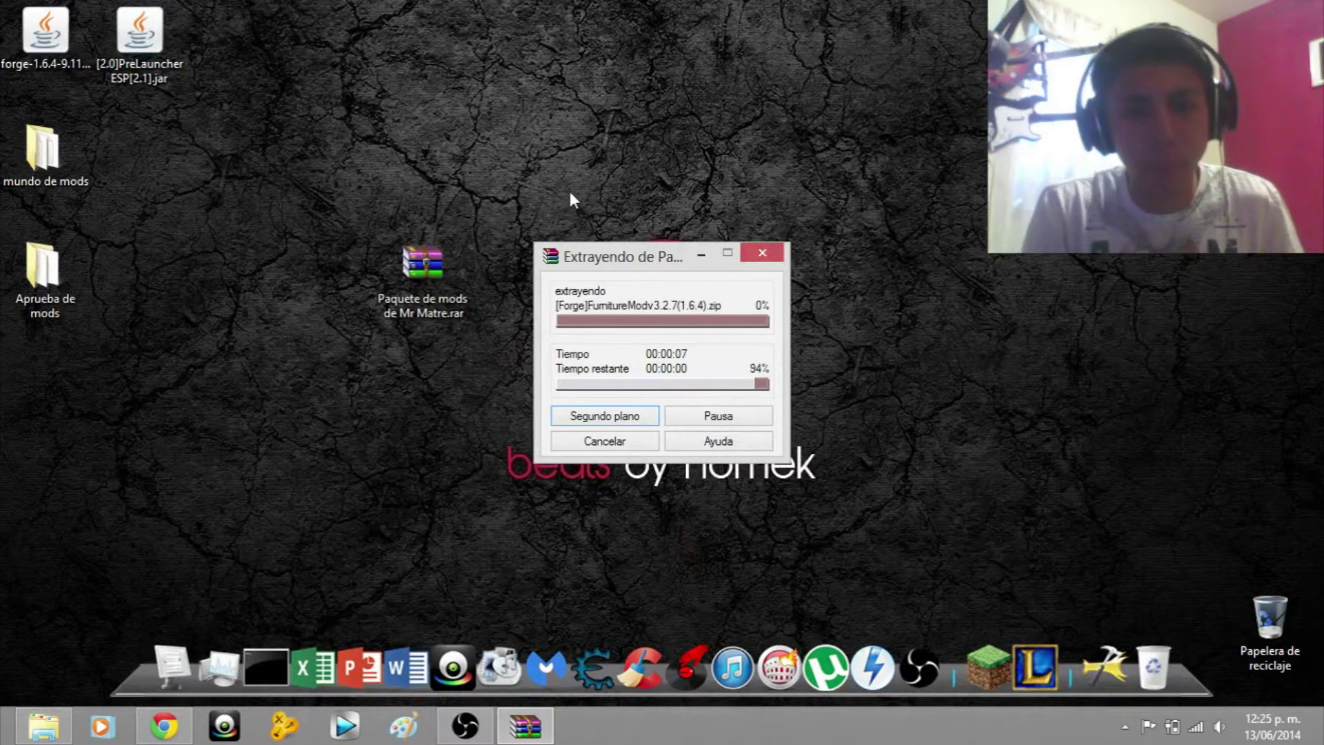
Step: Arrange the extracted "mundo de mods" and "Aprueba de mods" folders one above the other beside the archive on the desktop
left_click_drag(55, 156, 550, 138)
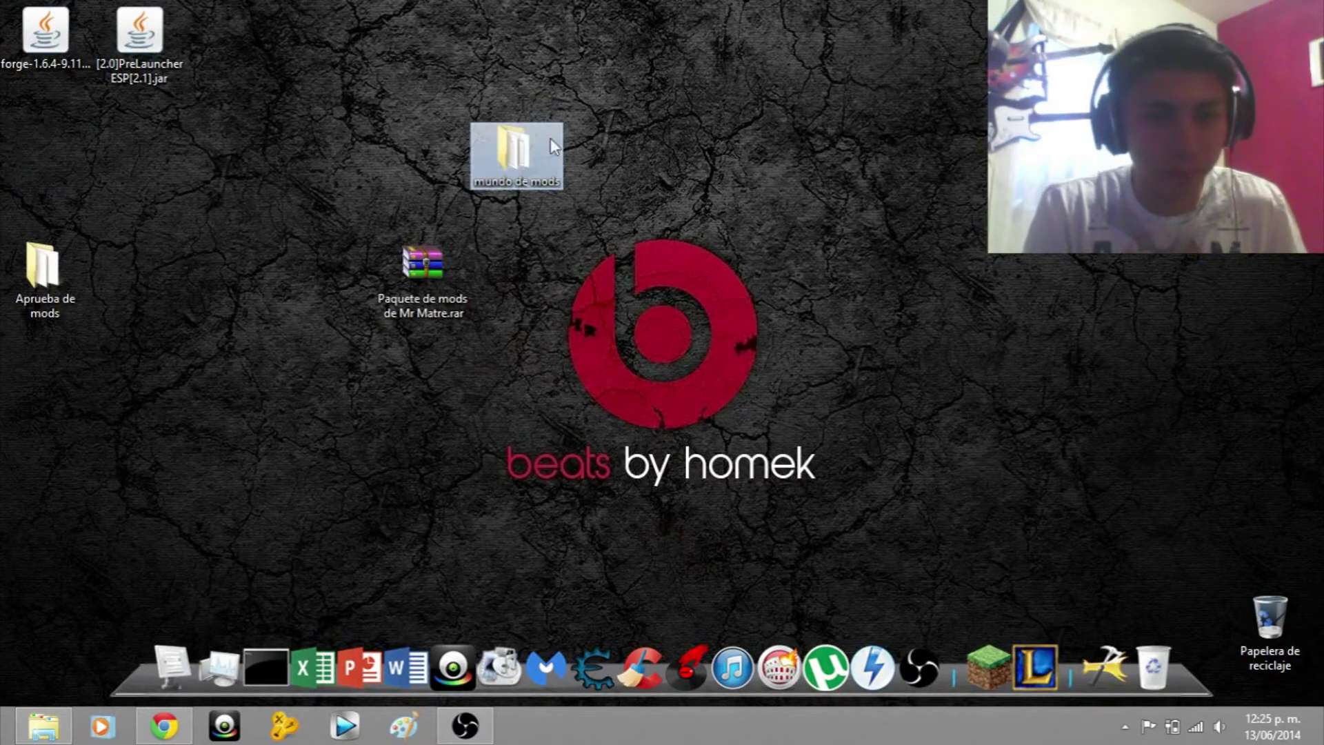
left_click_drag(436, 251, 342, 136)
left_click_drag(405, 279, 517, 283)
left_click_drag(23, 307, 494, 309)
left_click(483, 185)
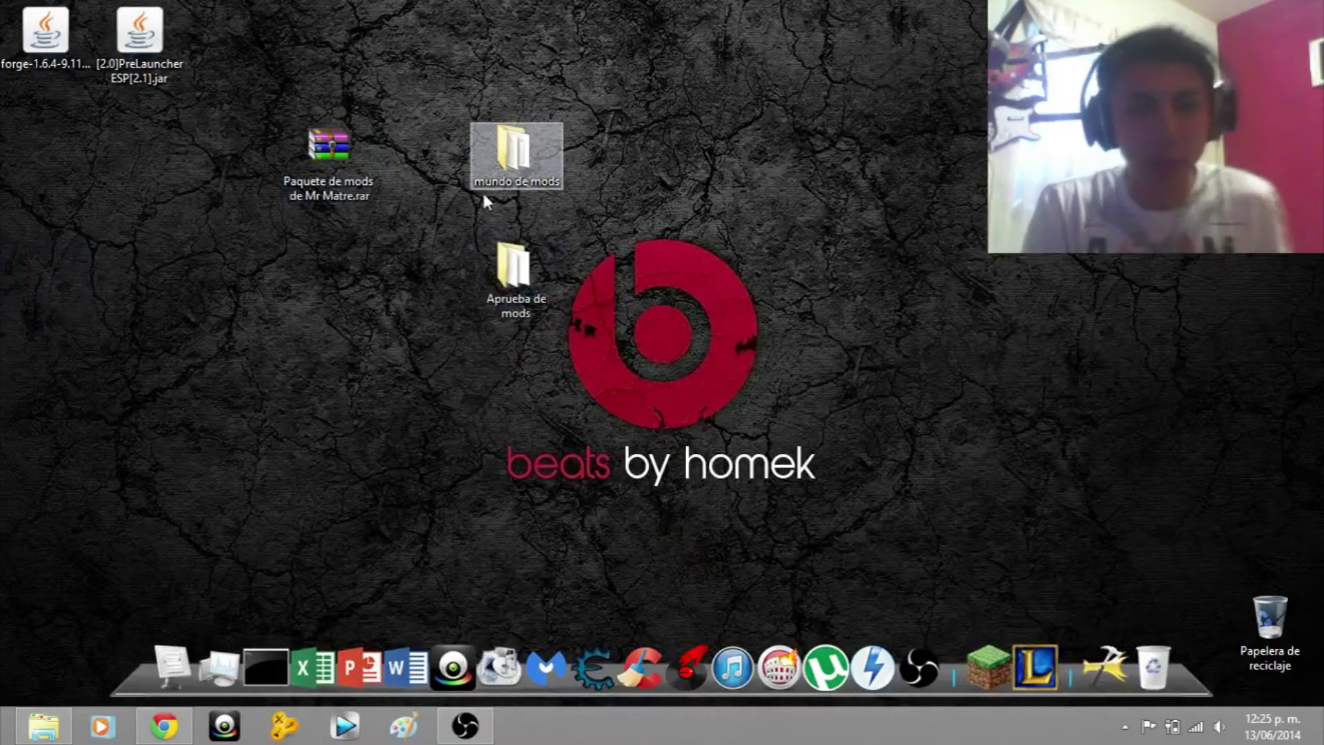
Step: Examine the contents of the "mundo de mods" and "Aprueba de mods" folders and close each one
double_click(515, 149)
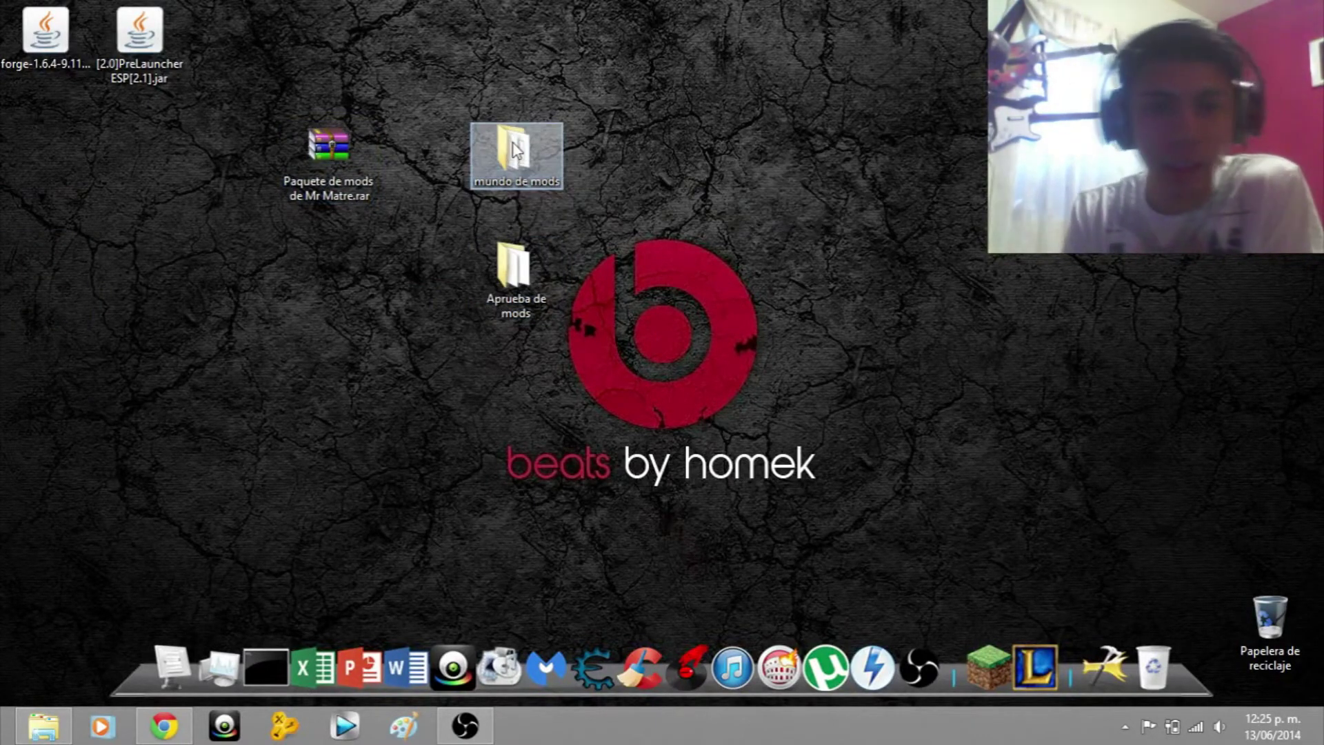
scroll(474, 290, "down", 2)
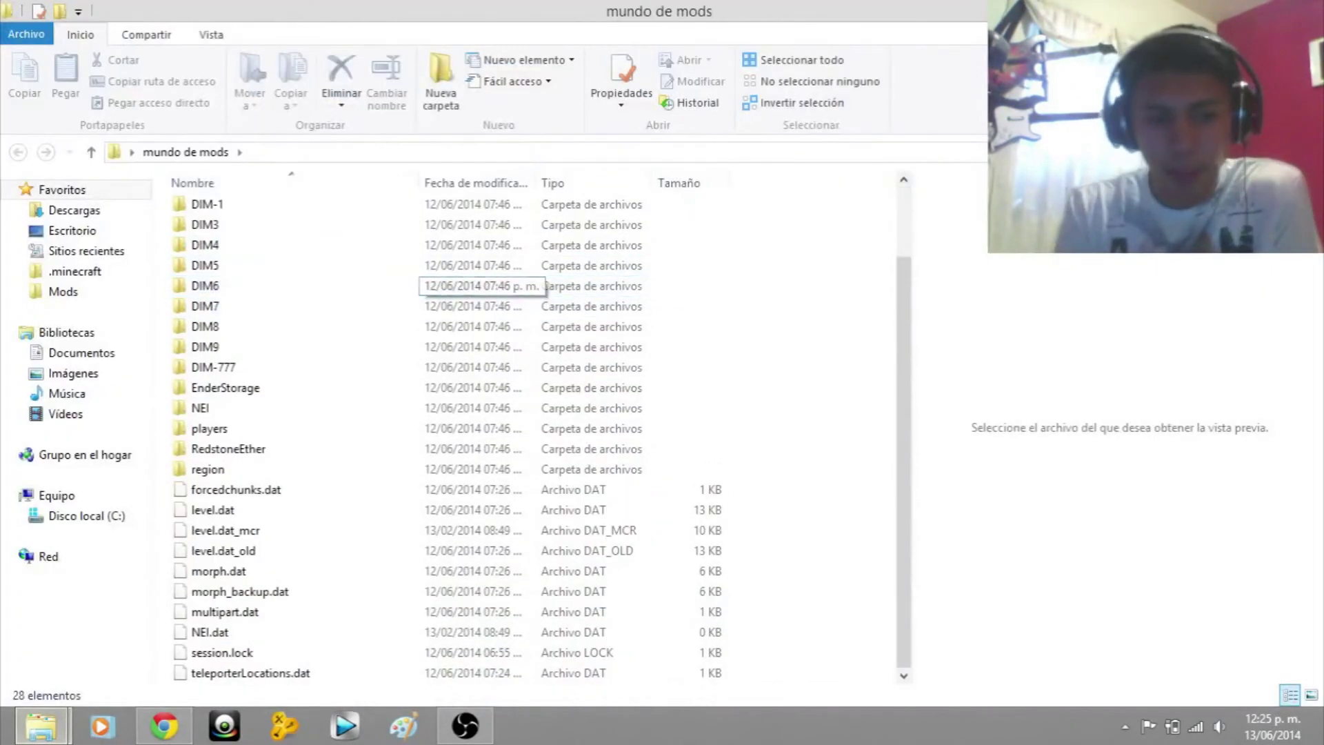
left_click(1317, 6)
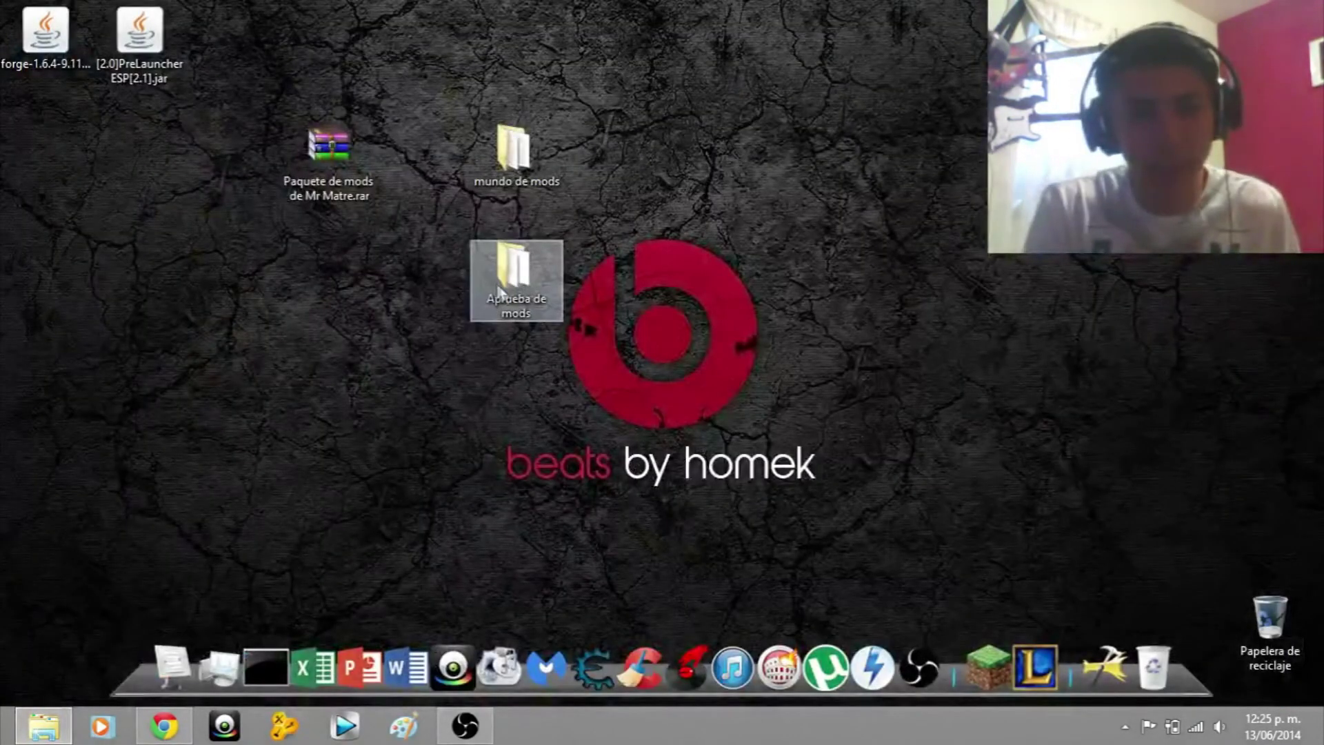
double_click(512, 287)
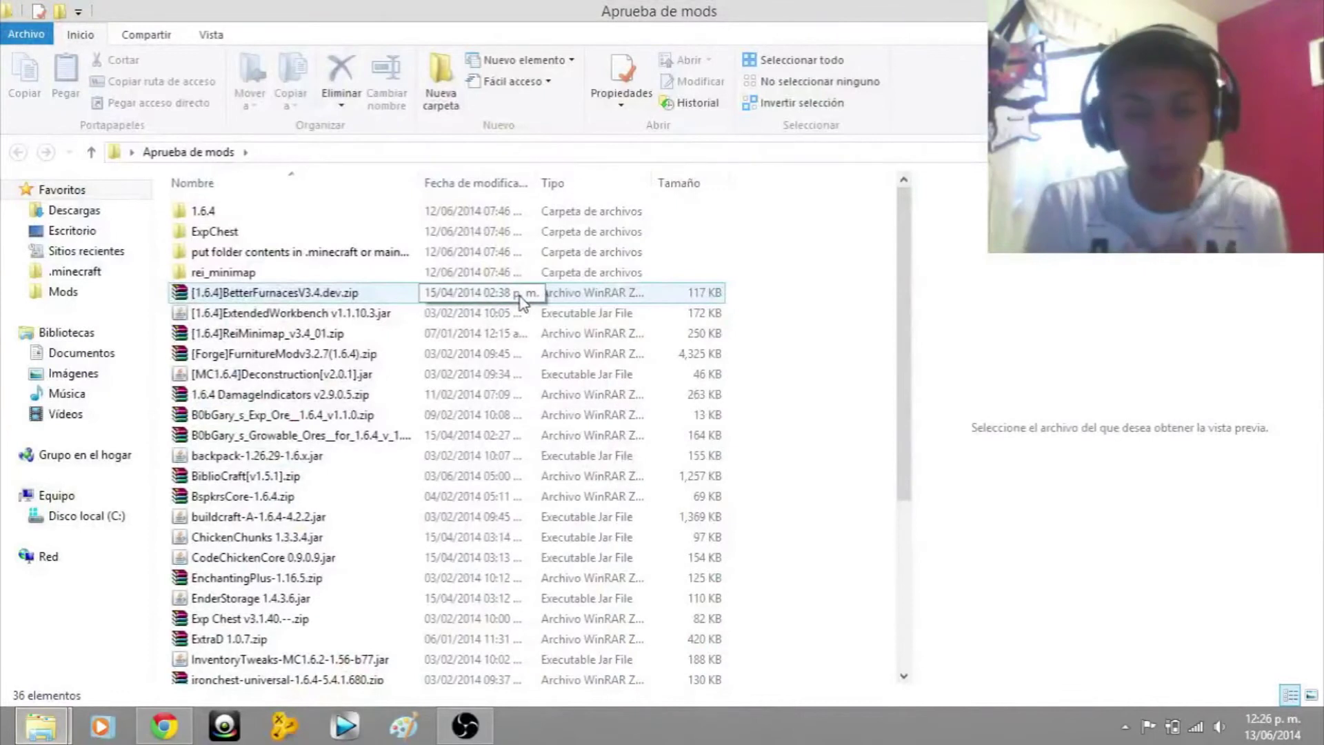
scroll(528, 317, "down", 4)
scroll(535, 333, "up", 4)
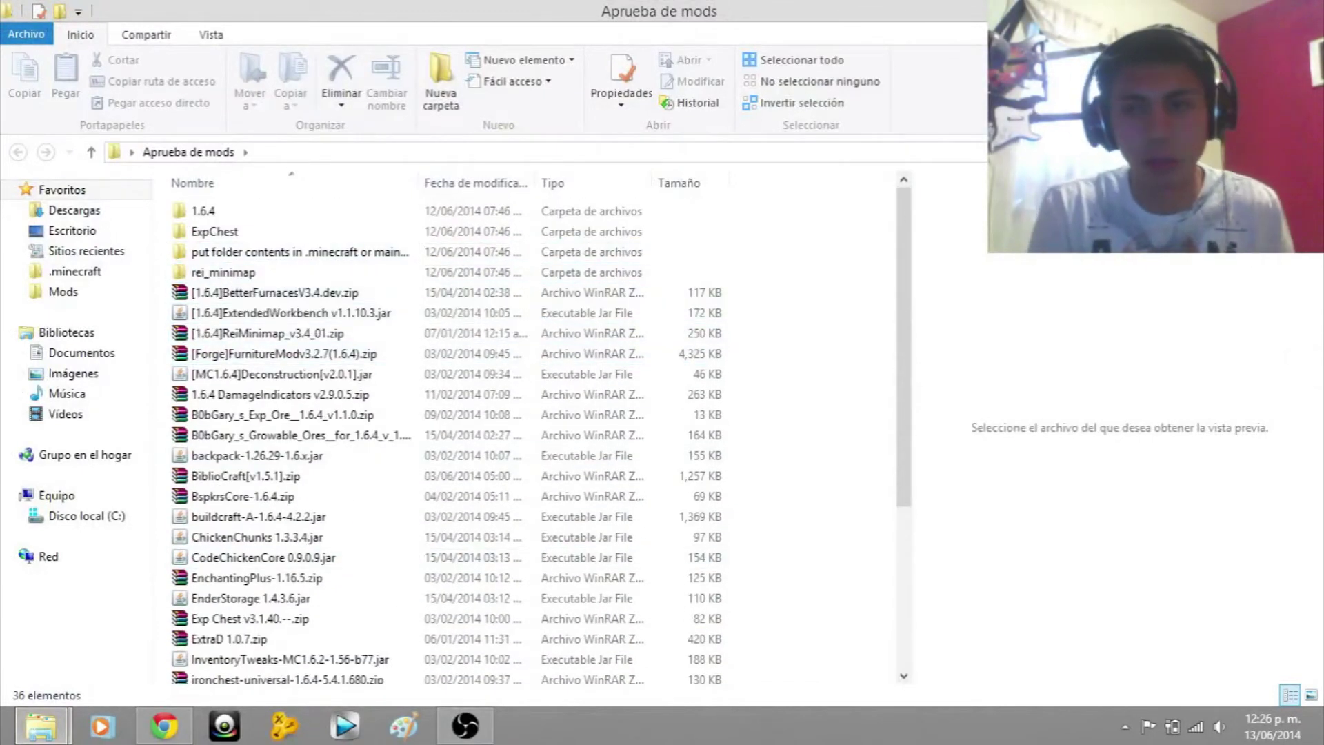
left_click(1314, 7)
Step: Go to the %appdata% location in the file explorer and open the .minecraft folder
left_click(46, 725)
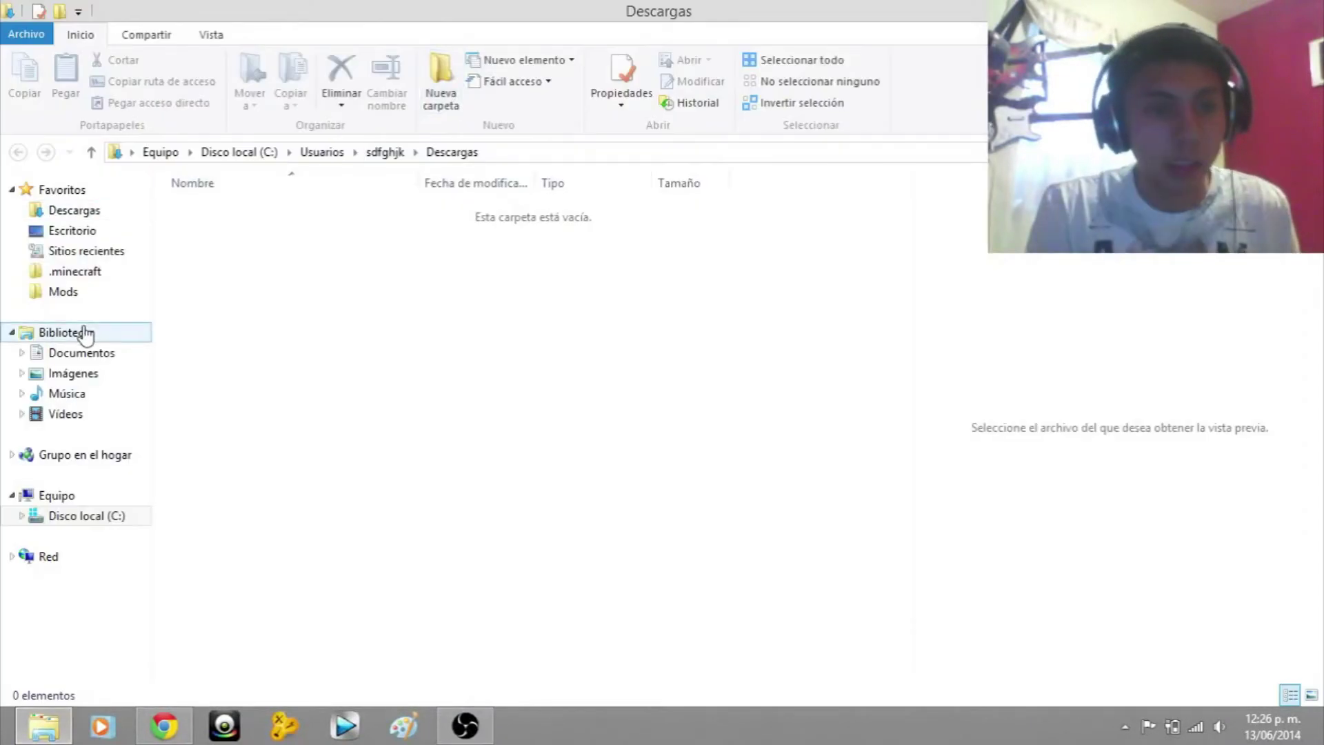
left_click(82, 279)
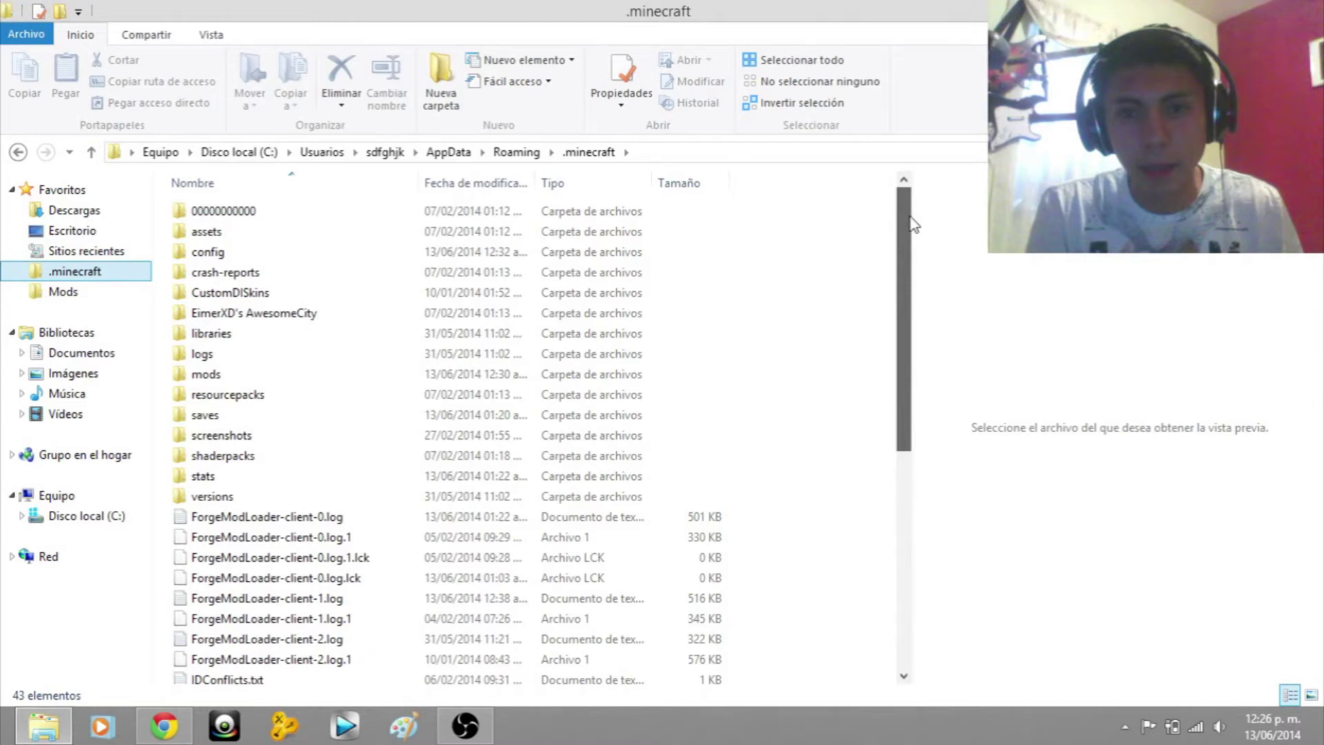
left_click(66, 332)
left_click(286, 147)
key("BackSpace")
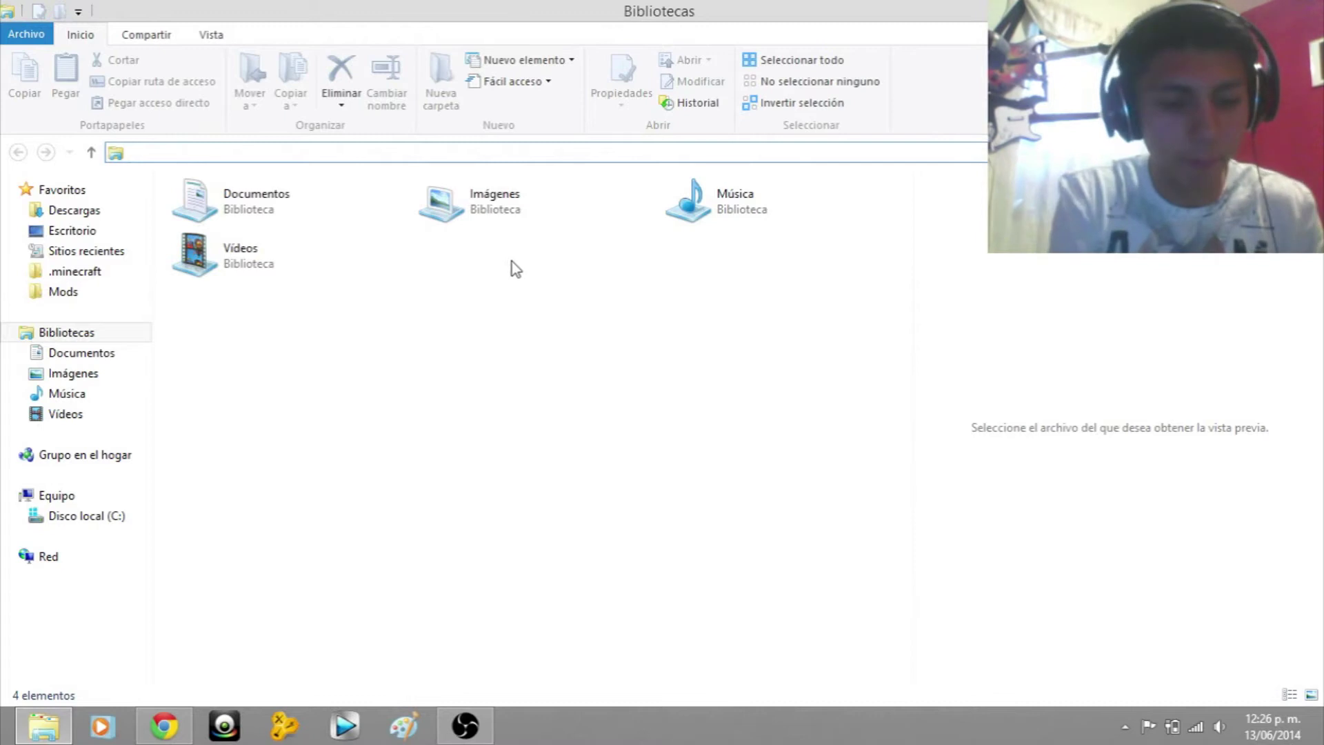
type("%")
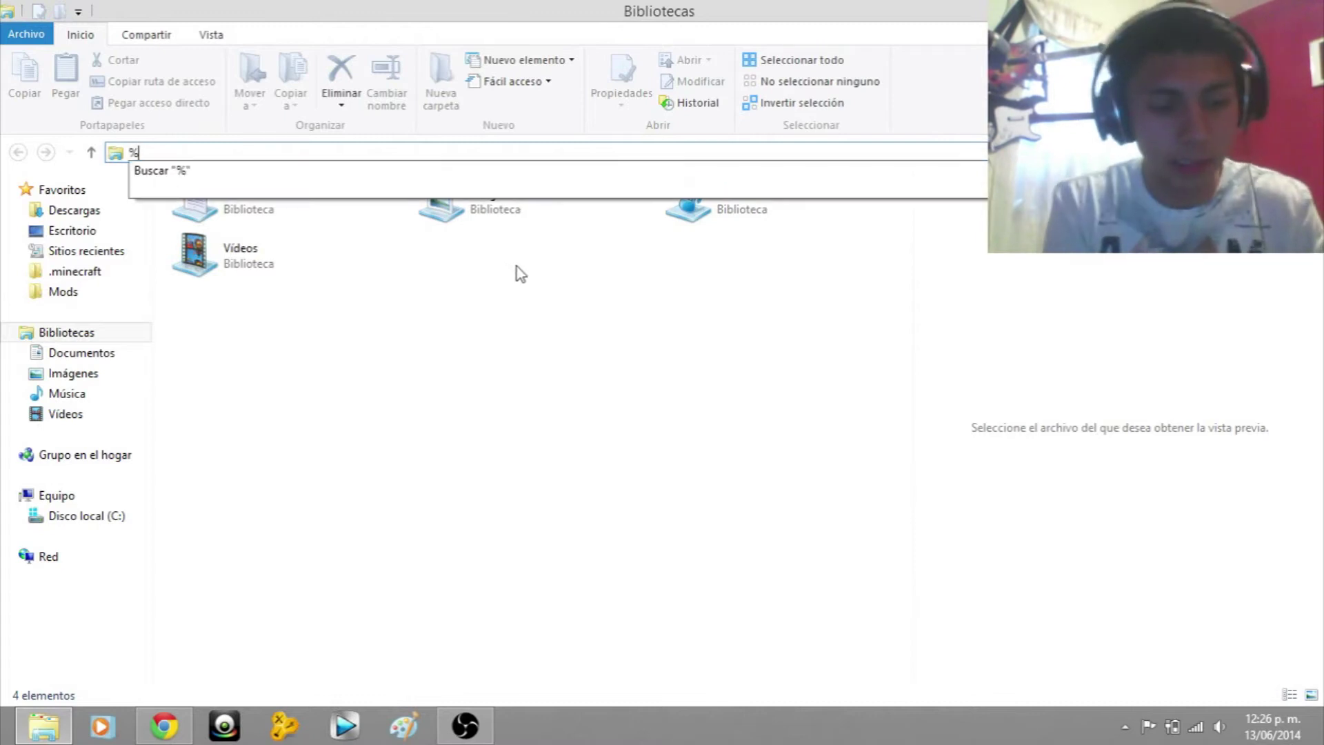
type("appdata%")
key("Return")
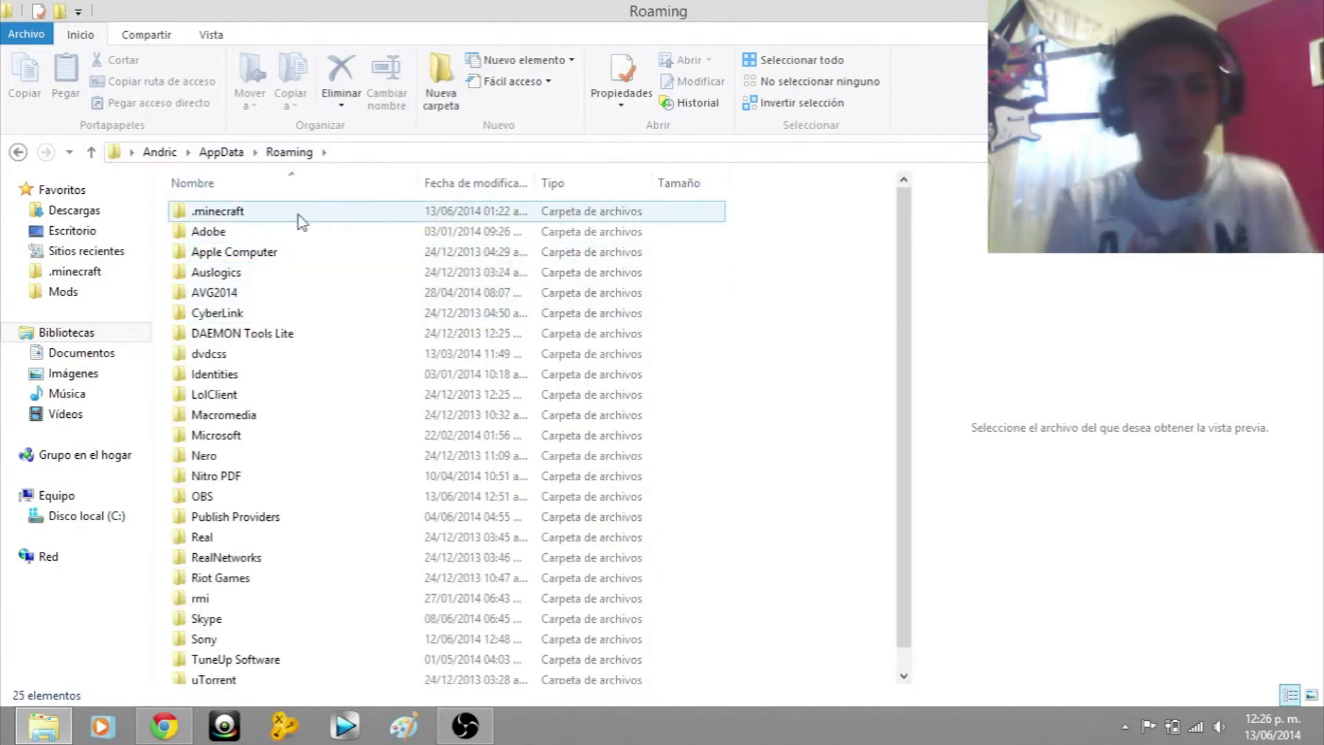
double_click(239, 216)
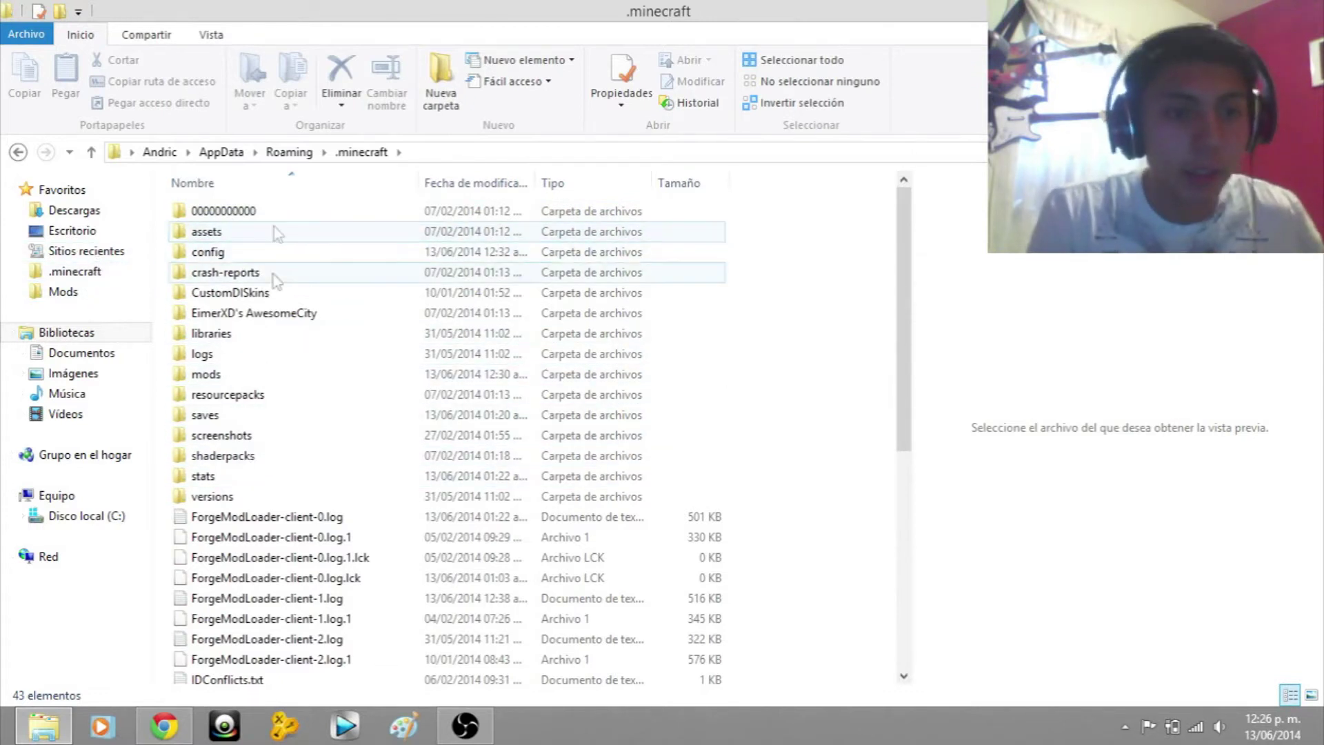
Step: Copy the "mundo de mods" folder from the desktop into the saves folder of .minecraft
double_click(200, 417)
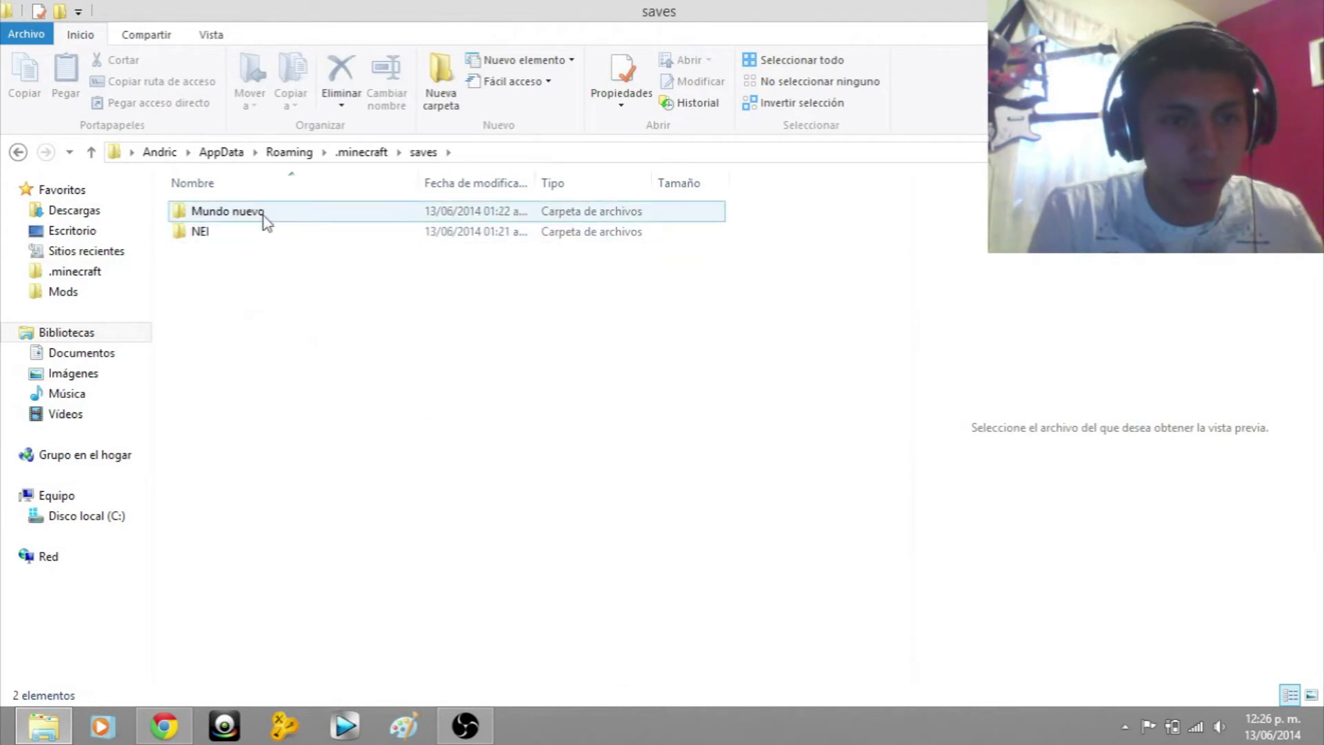
left_click(1256, 8)
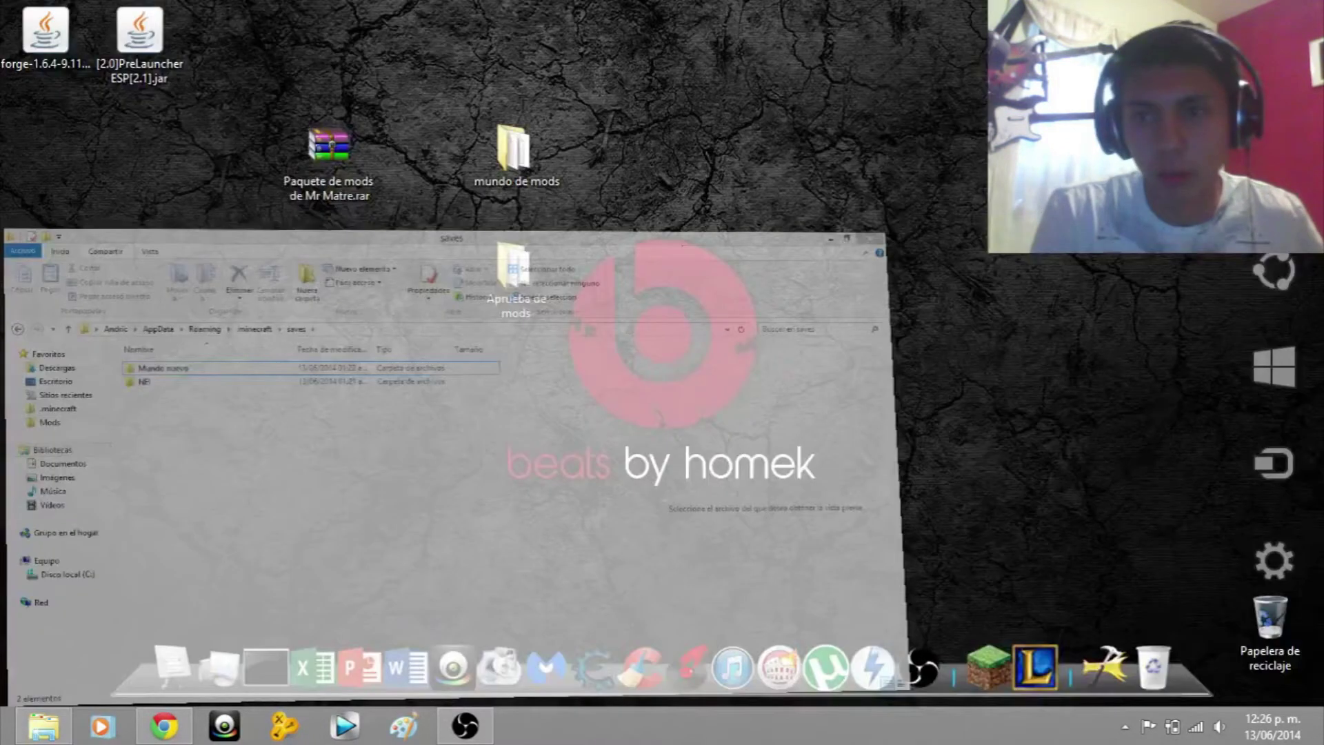
right_click(544, 159)
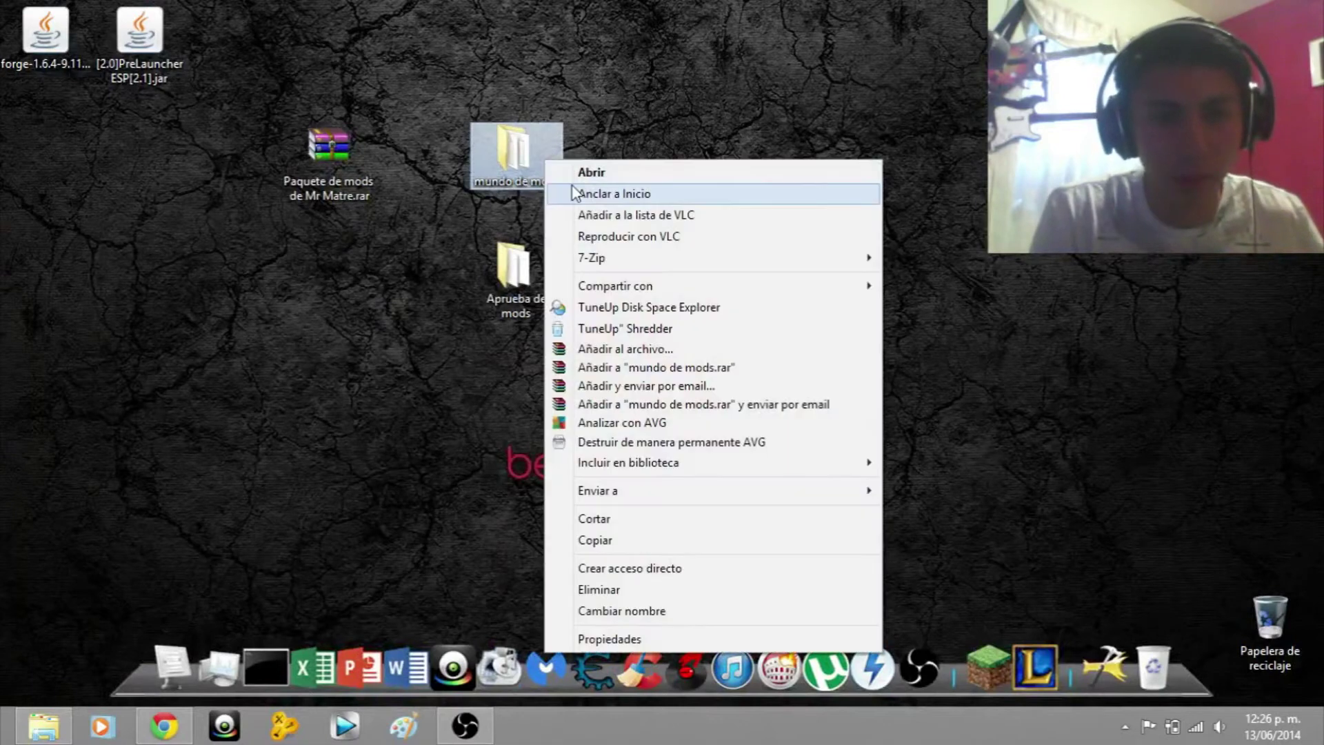
left_click(686, 540)
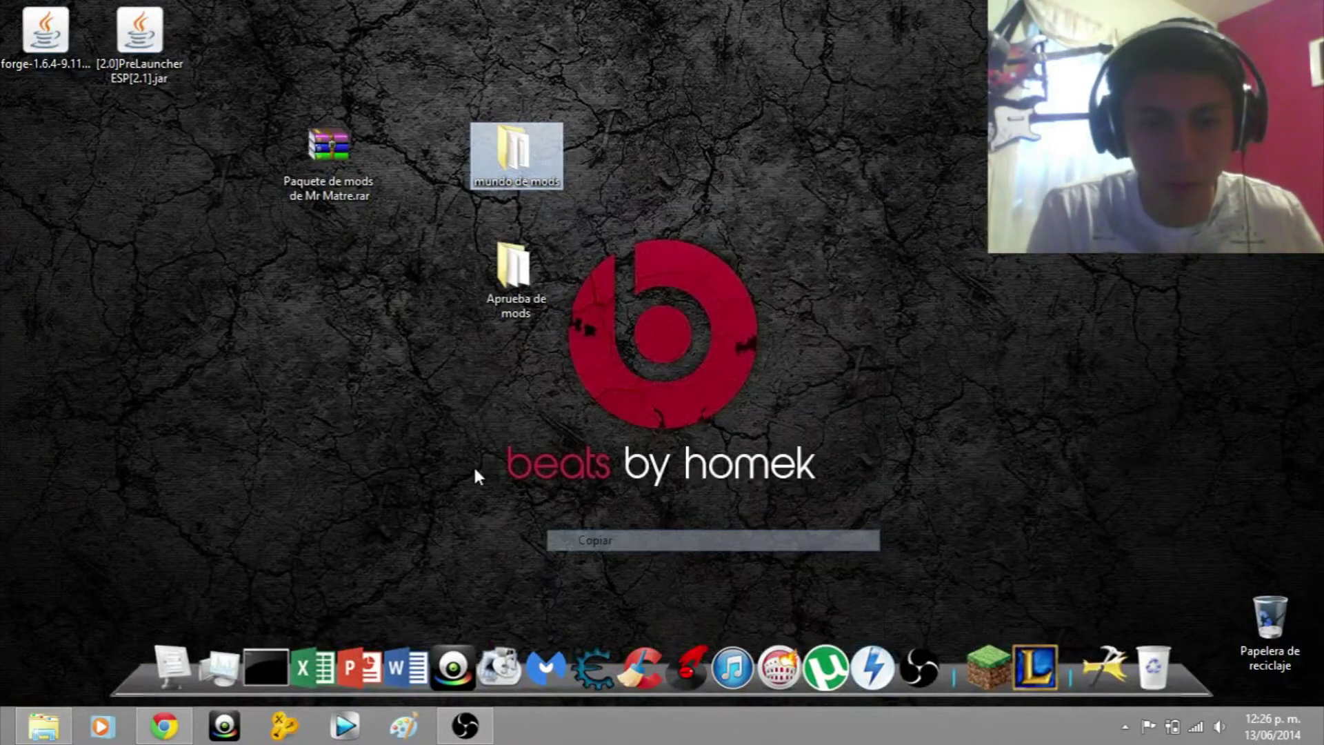
key("alt+Tab")
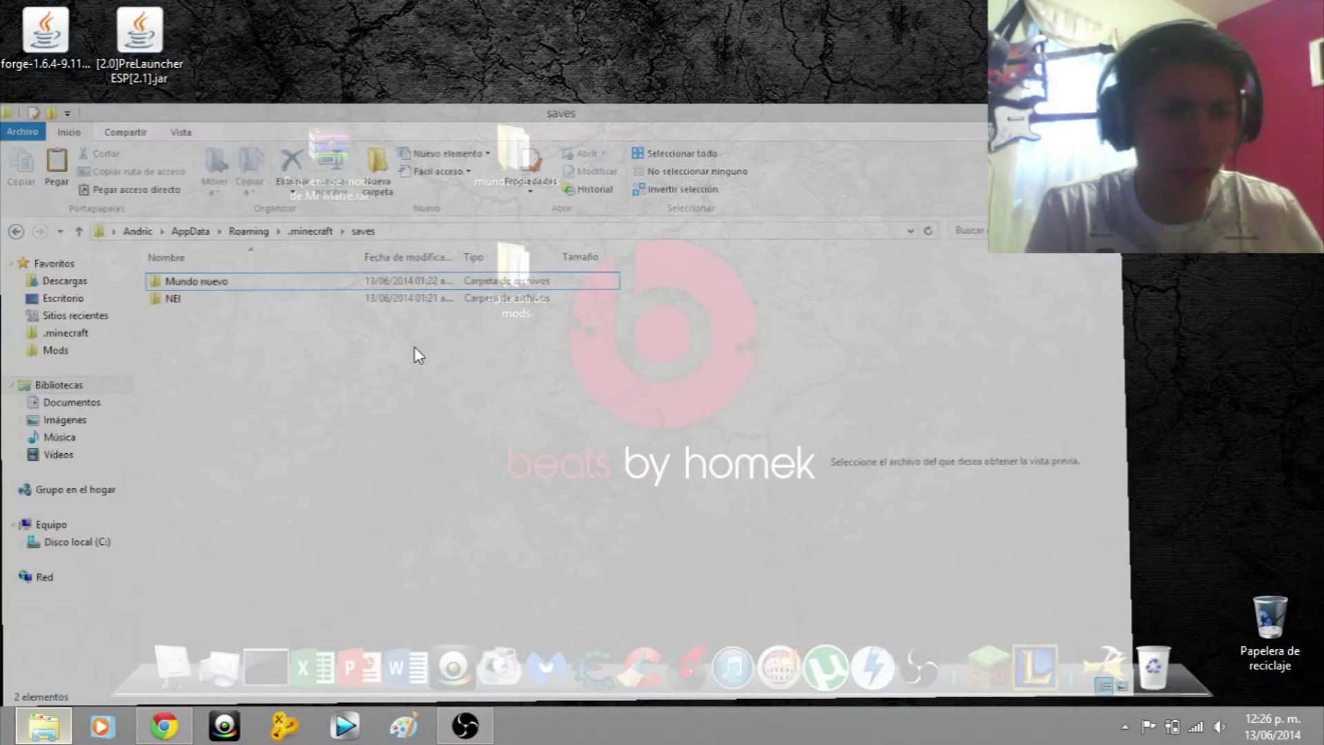
right_click(454, 381)
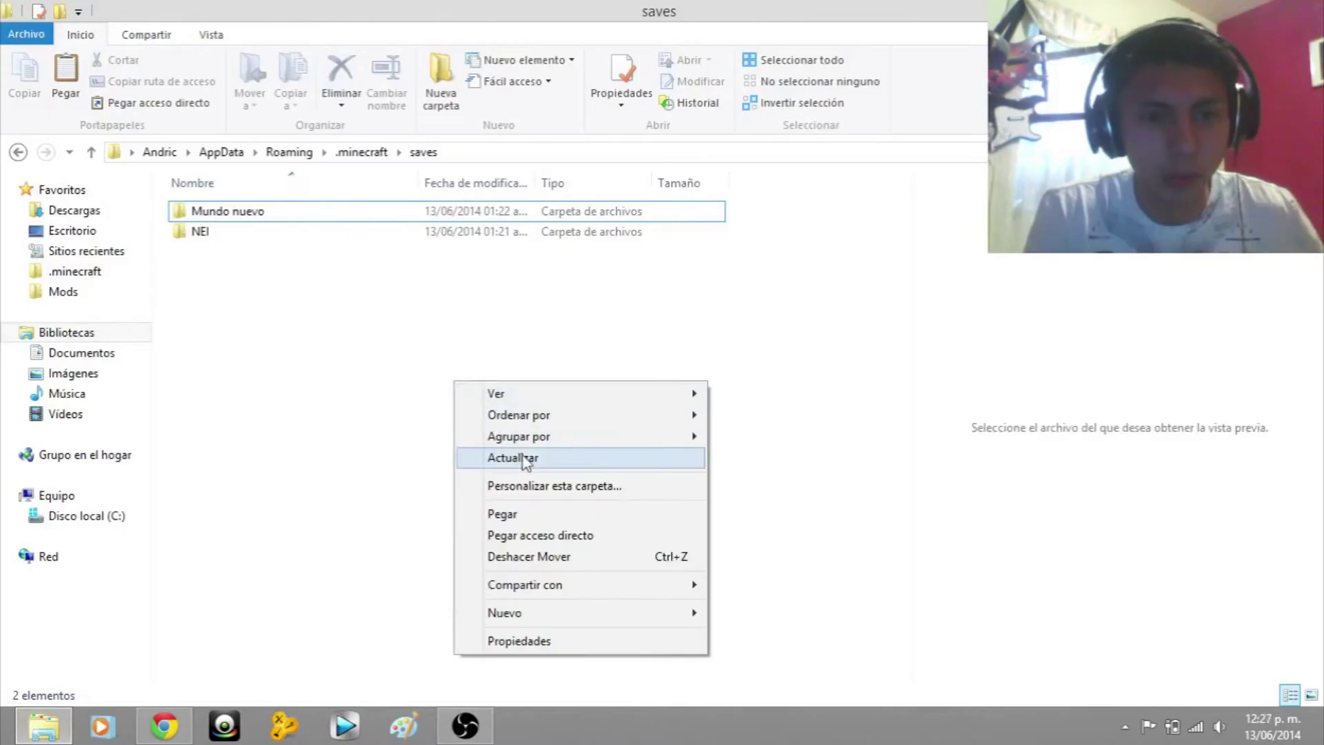
left_click(524, 512)
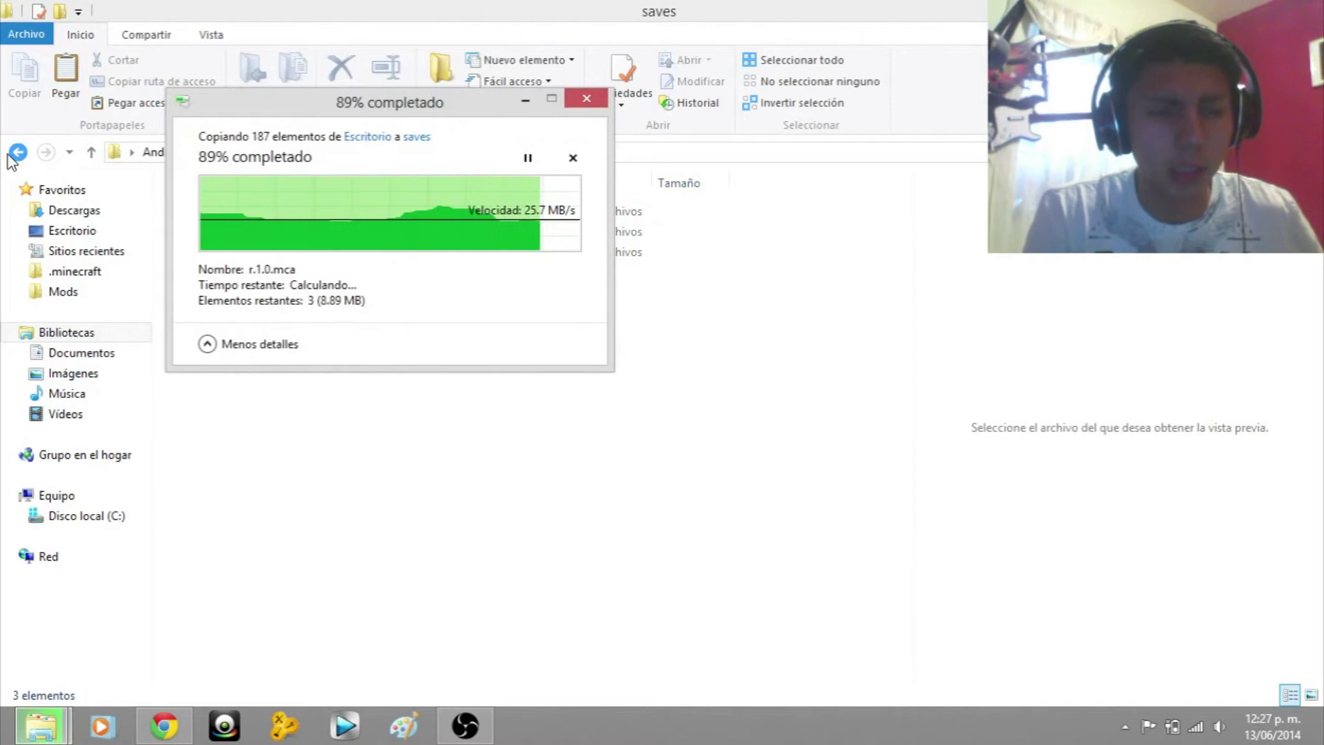
Step: Return to .minecraft, open its mods folder and look through the mod files down to the end of the list
left_click(16, 153)
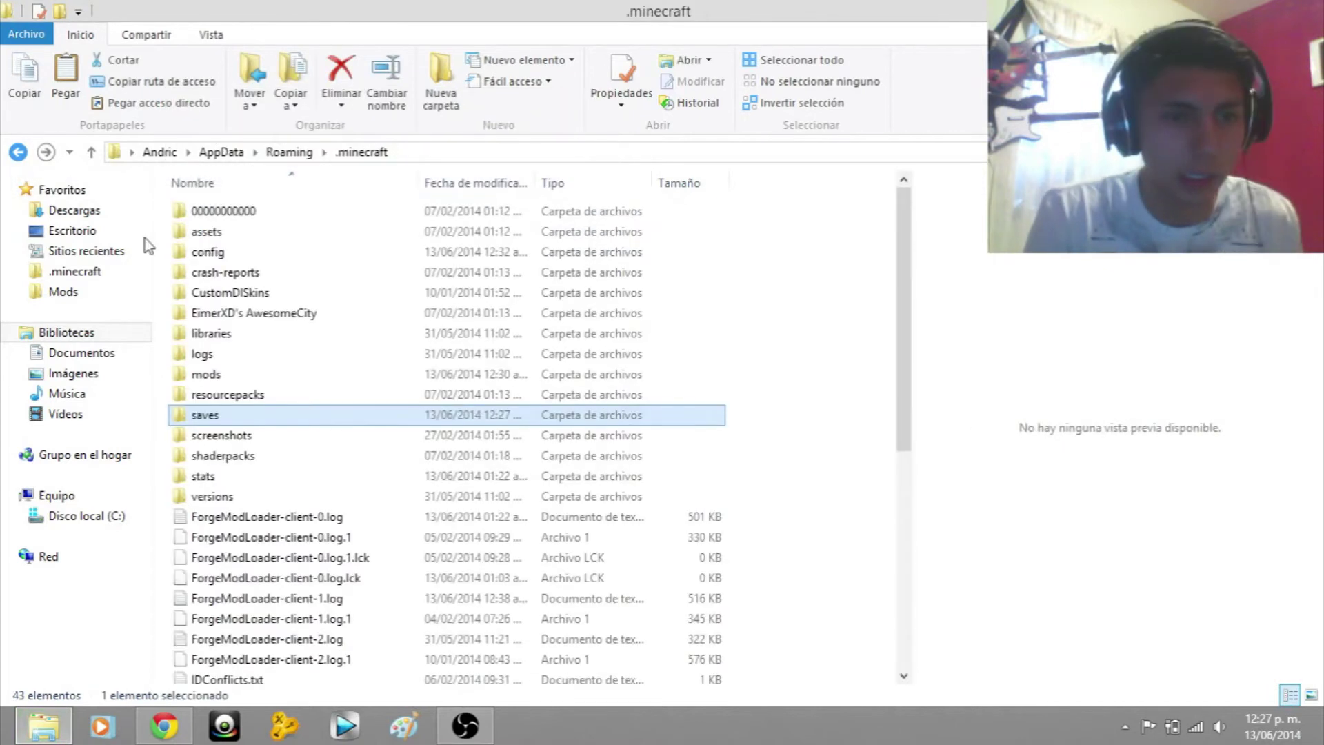
left_click(211, 381)
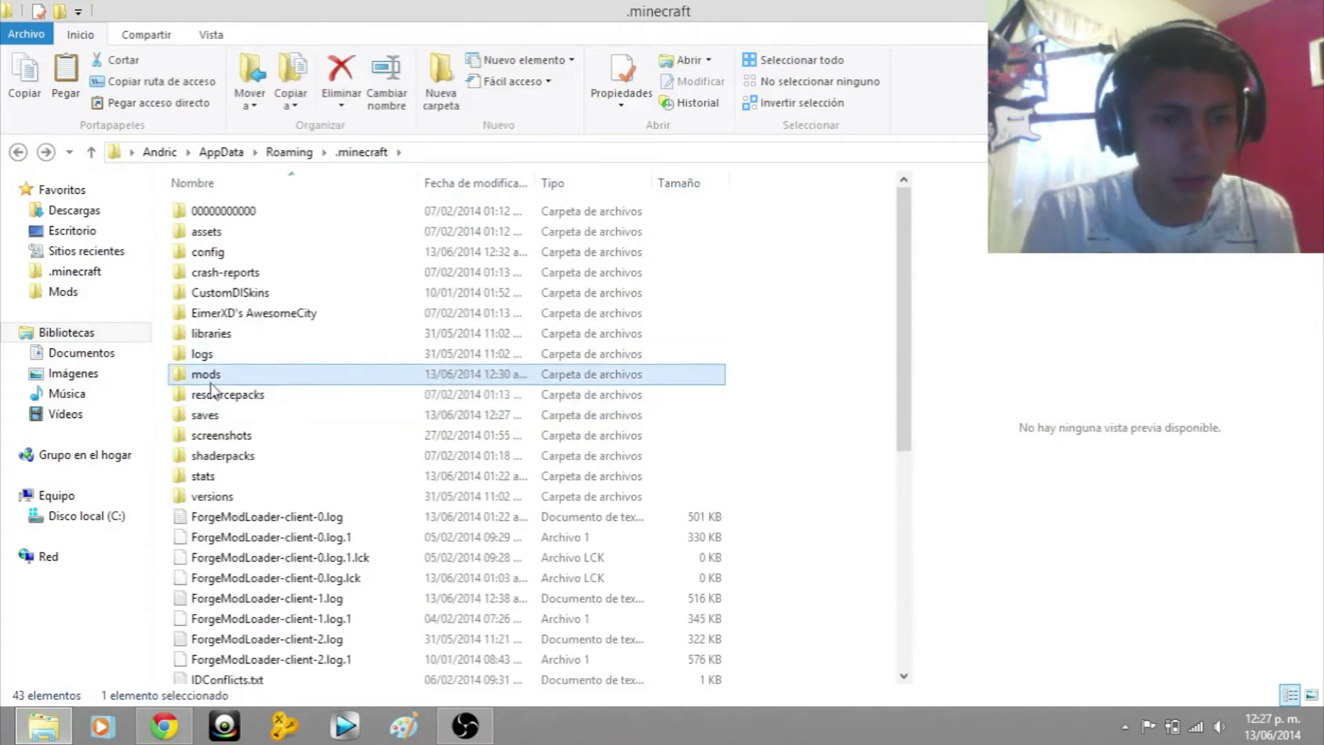
double_click(190, 380)
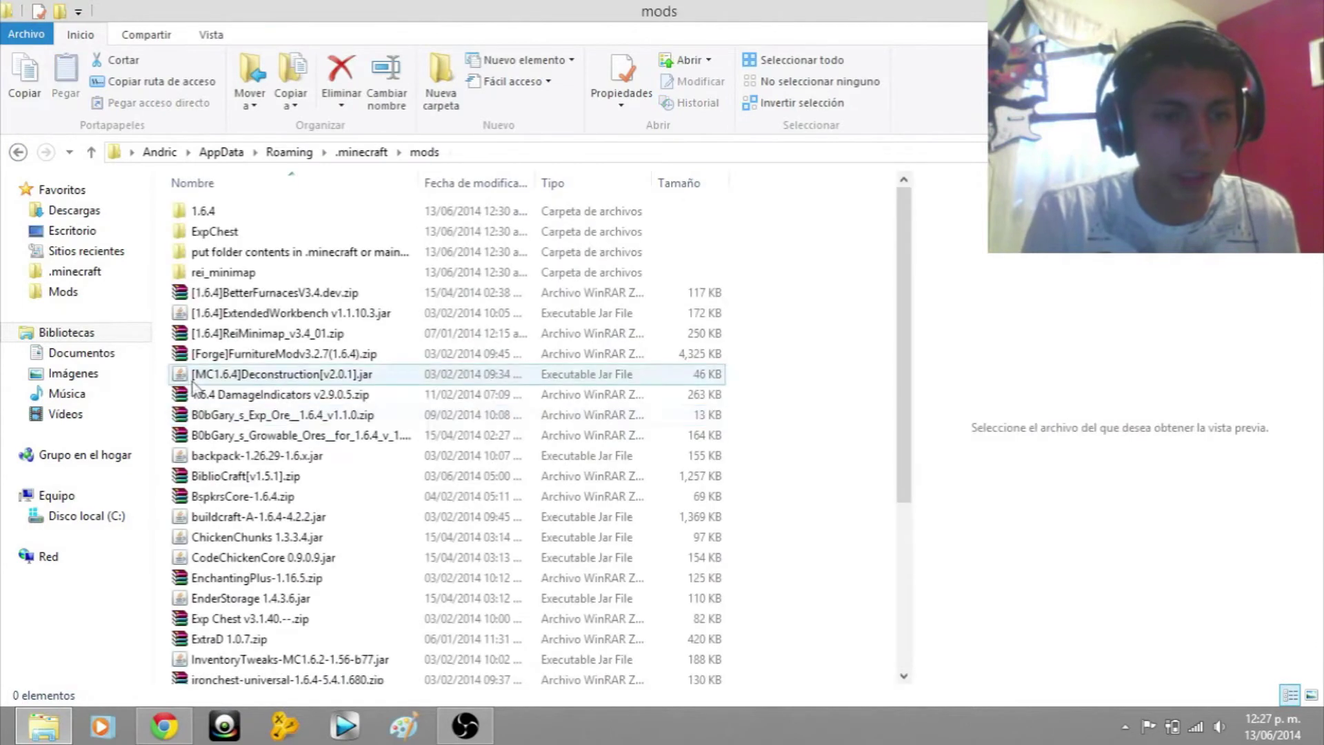
left_click(483, 414)
scroll(704, 398, "down", 4)
left_click(842, 615)
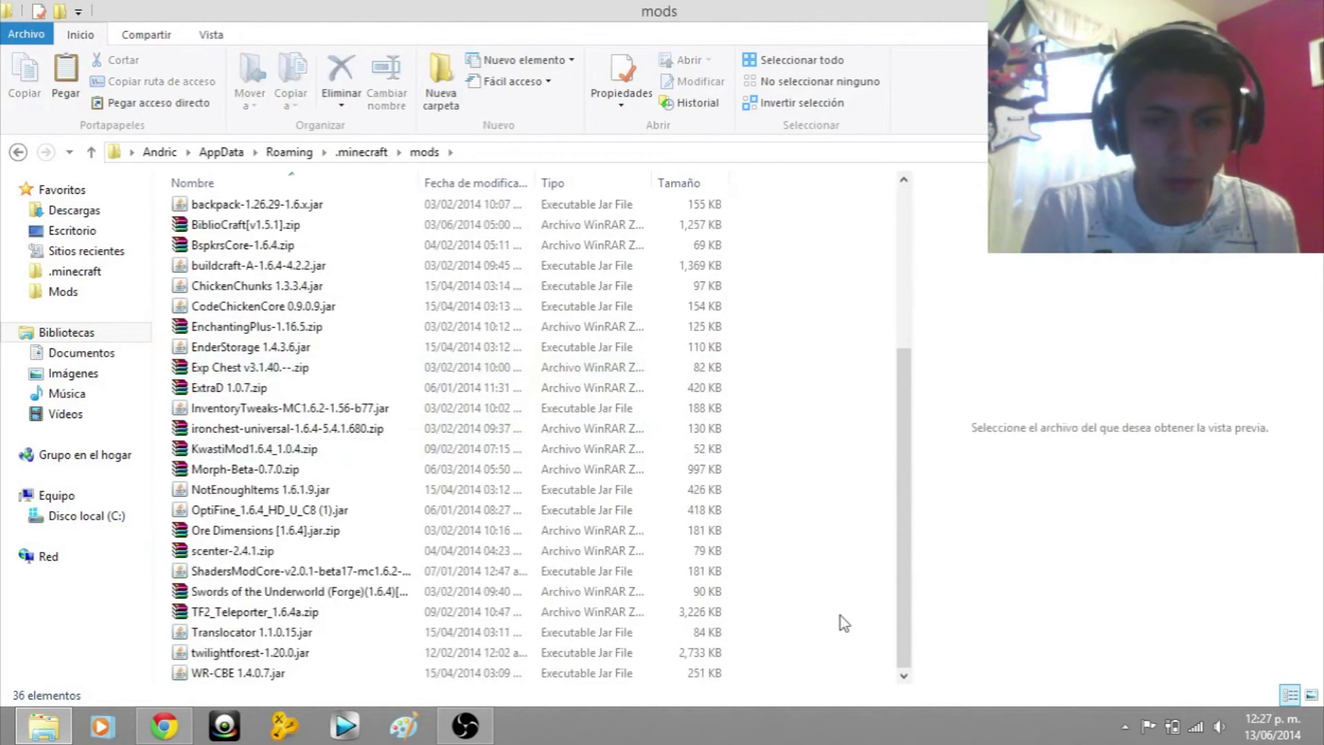
Step: Delete all existing items in the mods folder and return to the desktop
left_click_drag(813, 660, 630, 612)
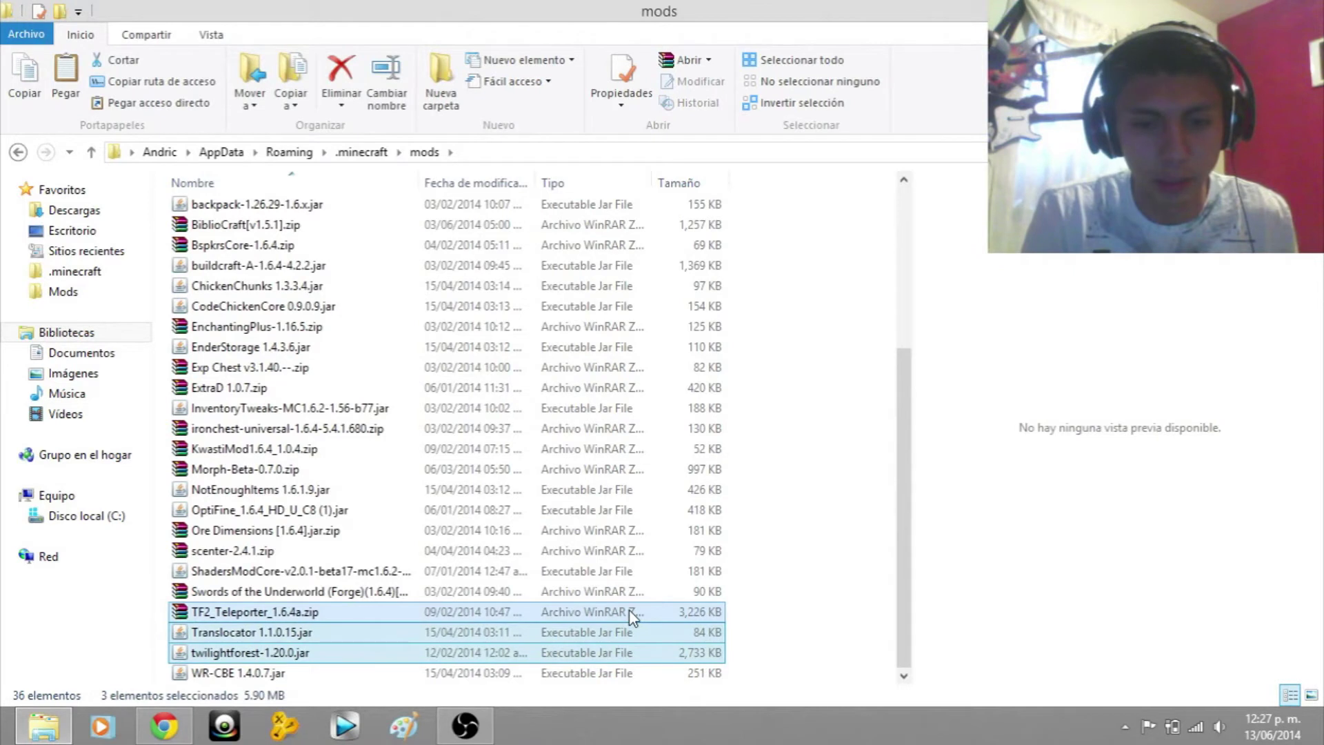
key("ctrl+a")
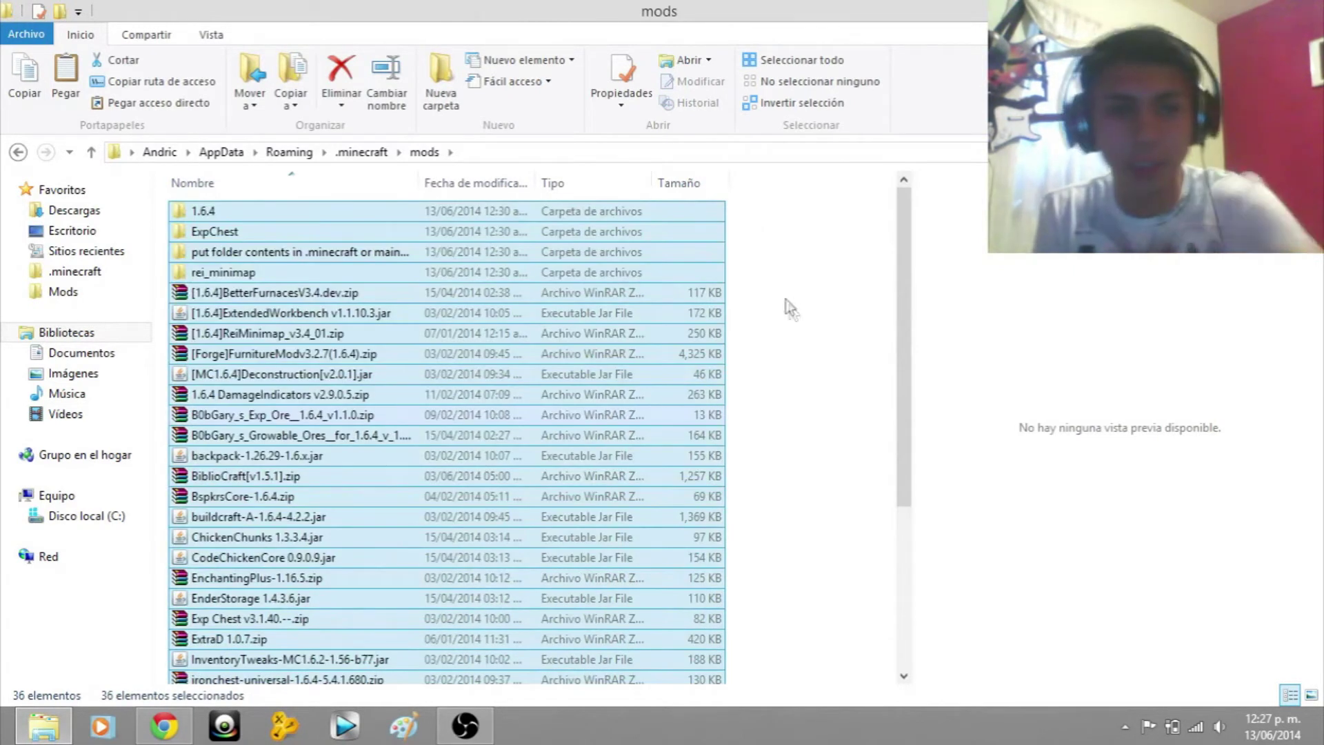
key("Delete")
left_click(1310, 9)
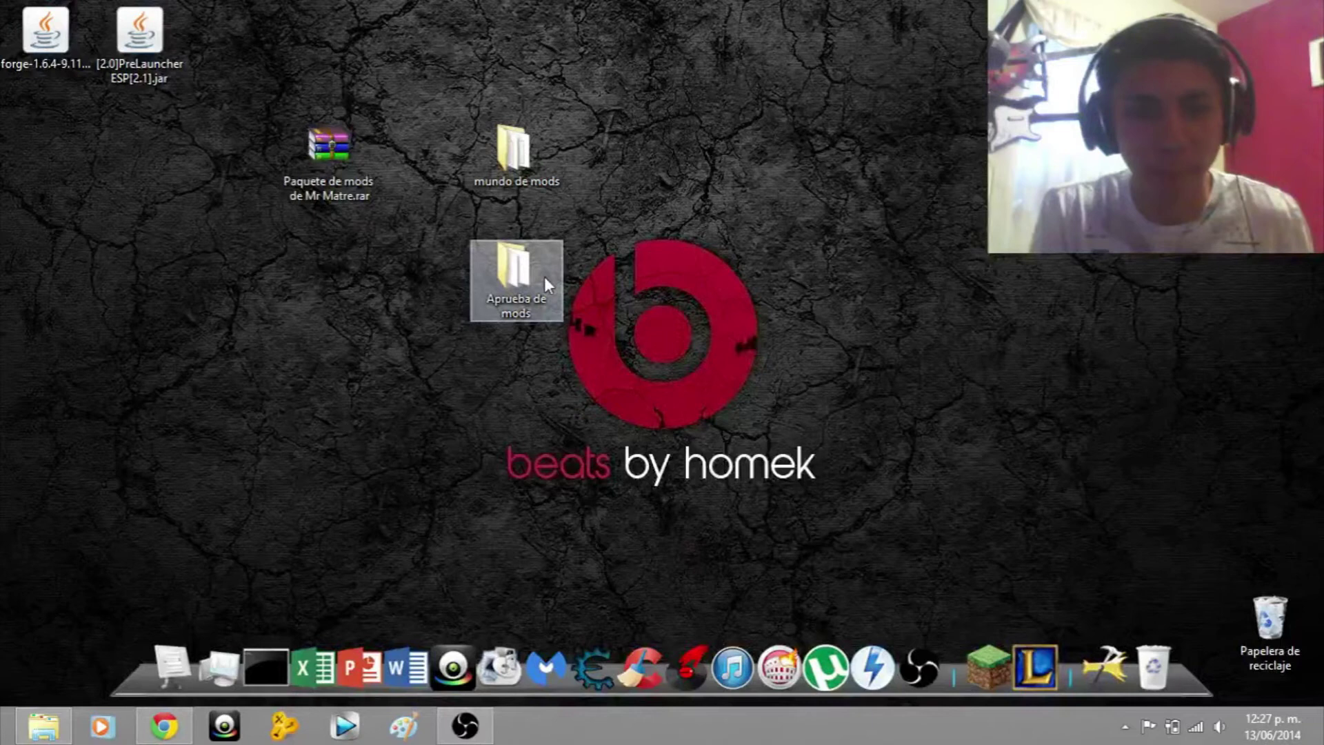
Step: Copy all the contents of the "Aprueba de mods" folder on the desktop and return to the desktop
double_click(544, 283)
left_click(269, 210)
key("ctrl+a")
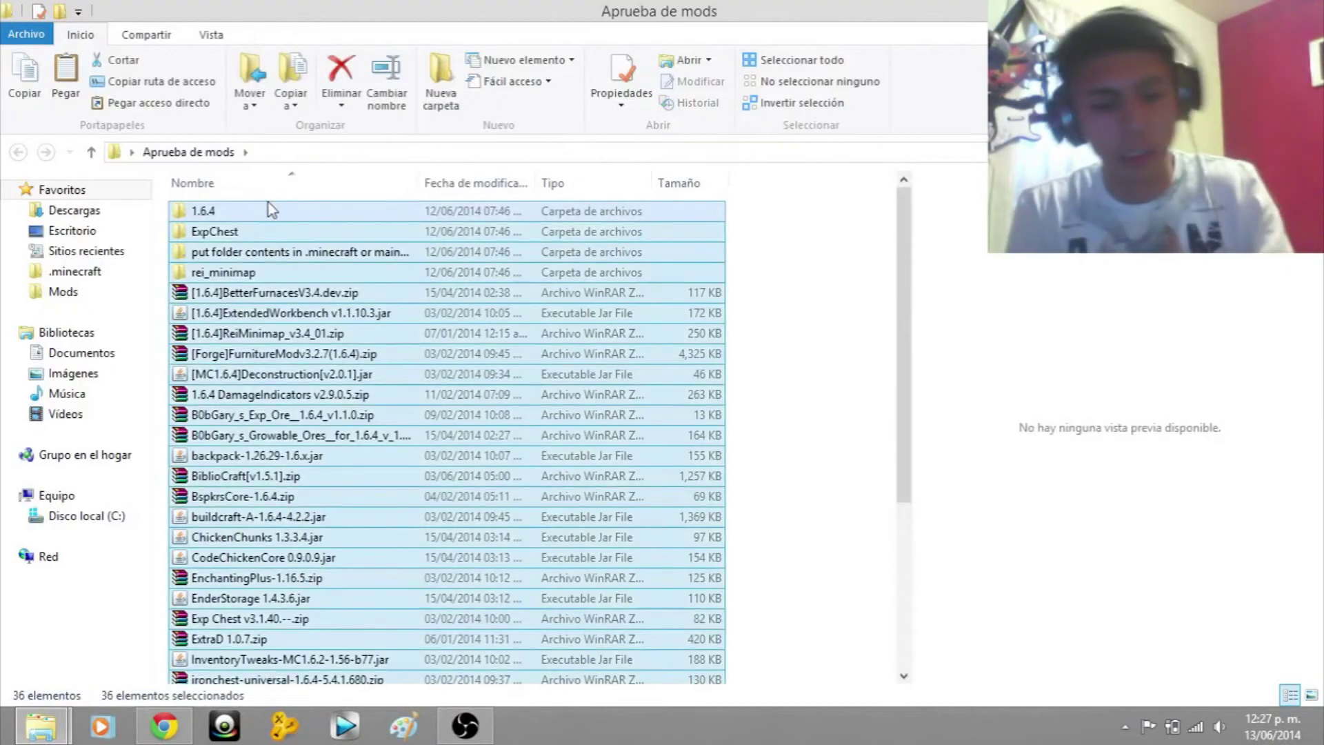
right_click(287, 282)
left_click(313, 592)
key("super+d")
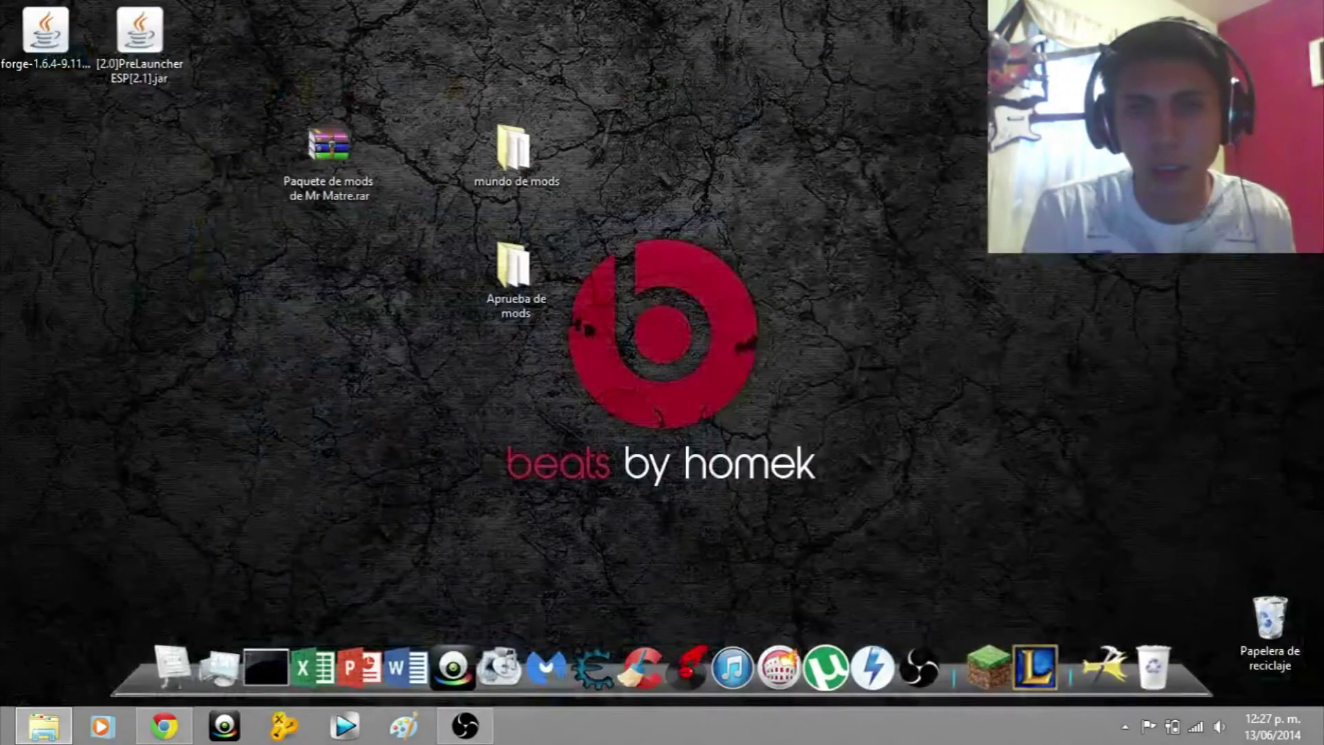
Step: Paste the copied mod files into the mods folder of .minecraft and leave the folder
left_click(44, 725)
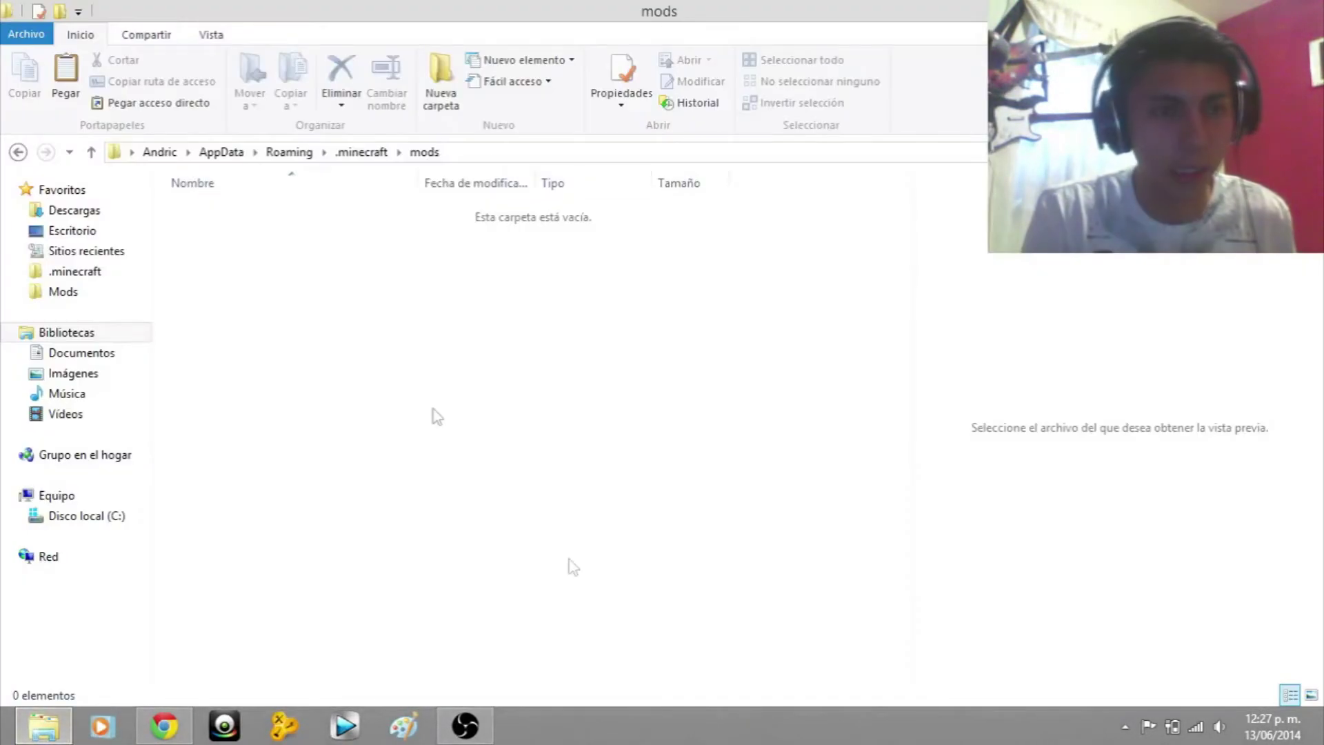
right_click(435, 410)
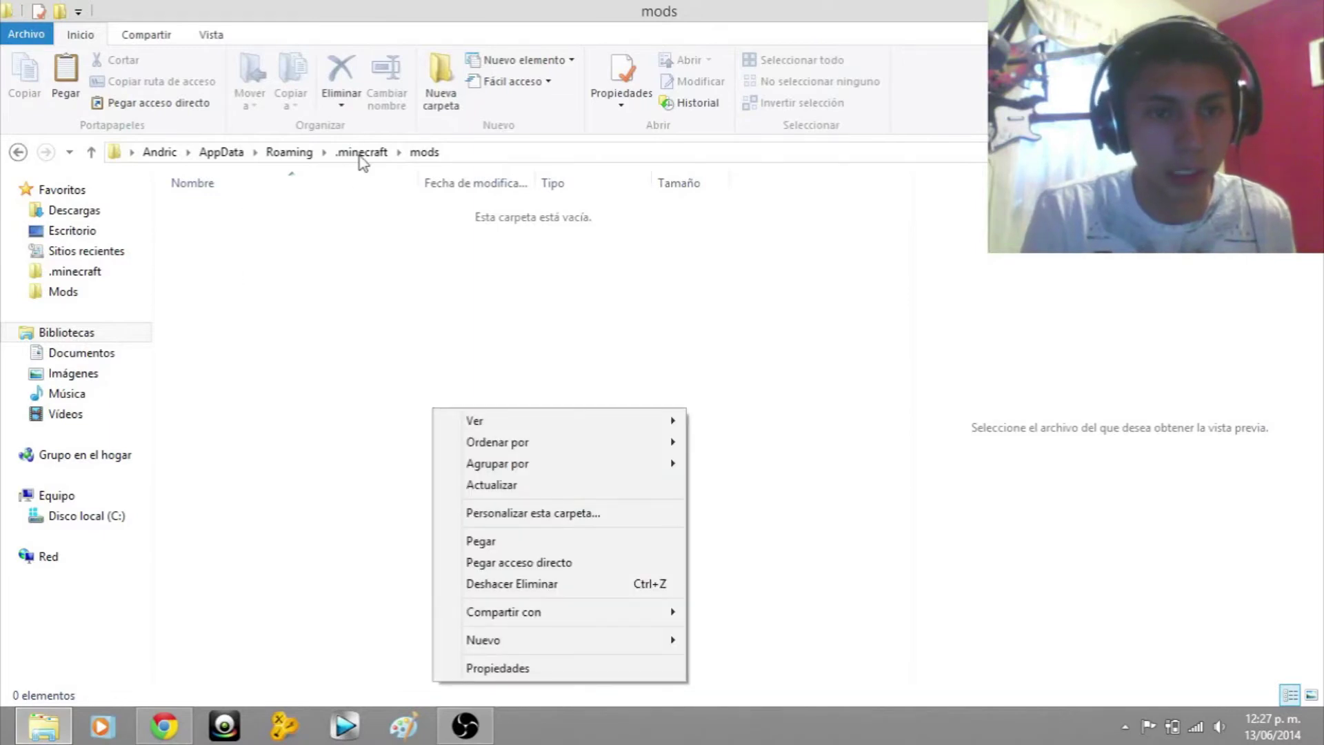
left_click(523, 532)
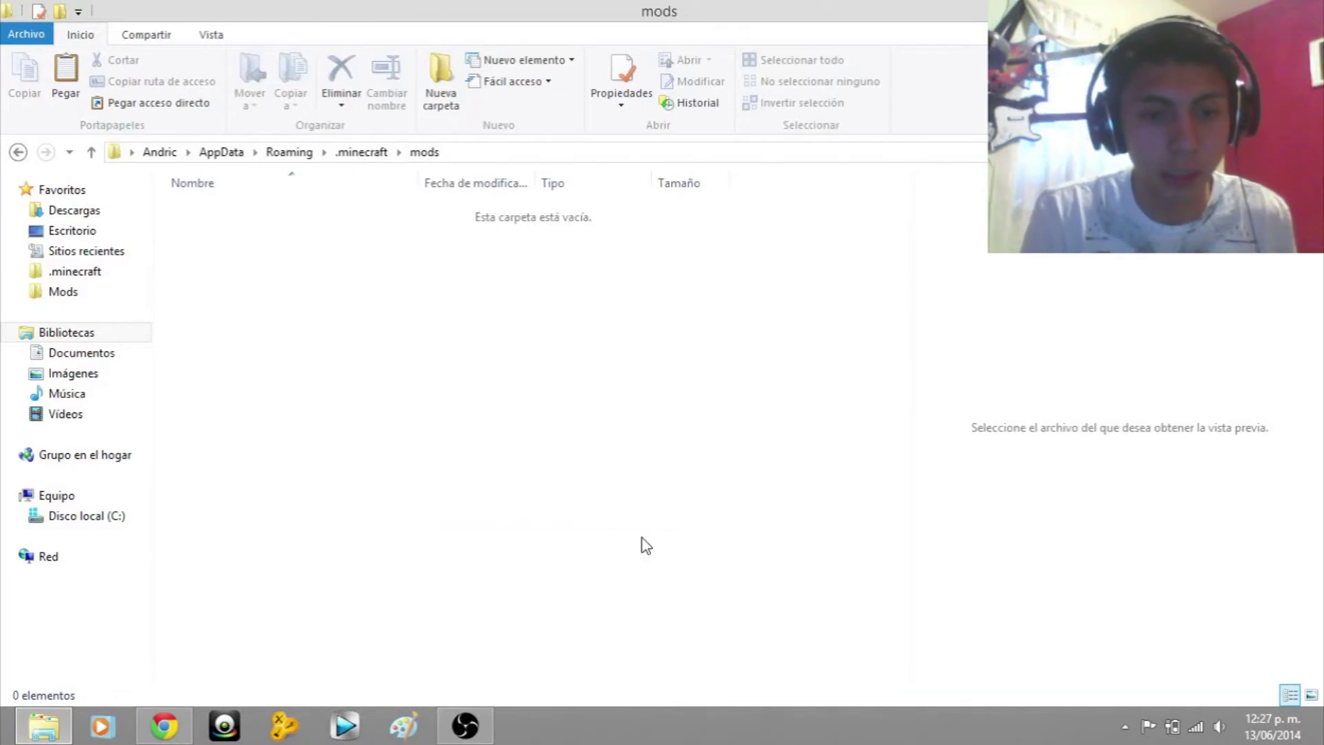
scroll(806, 437, "down", 4)
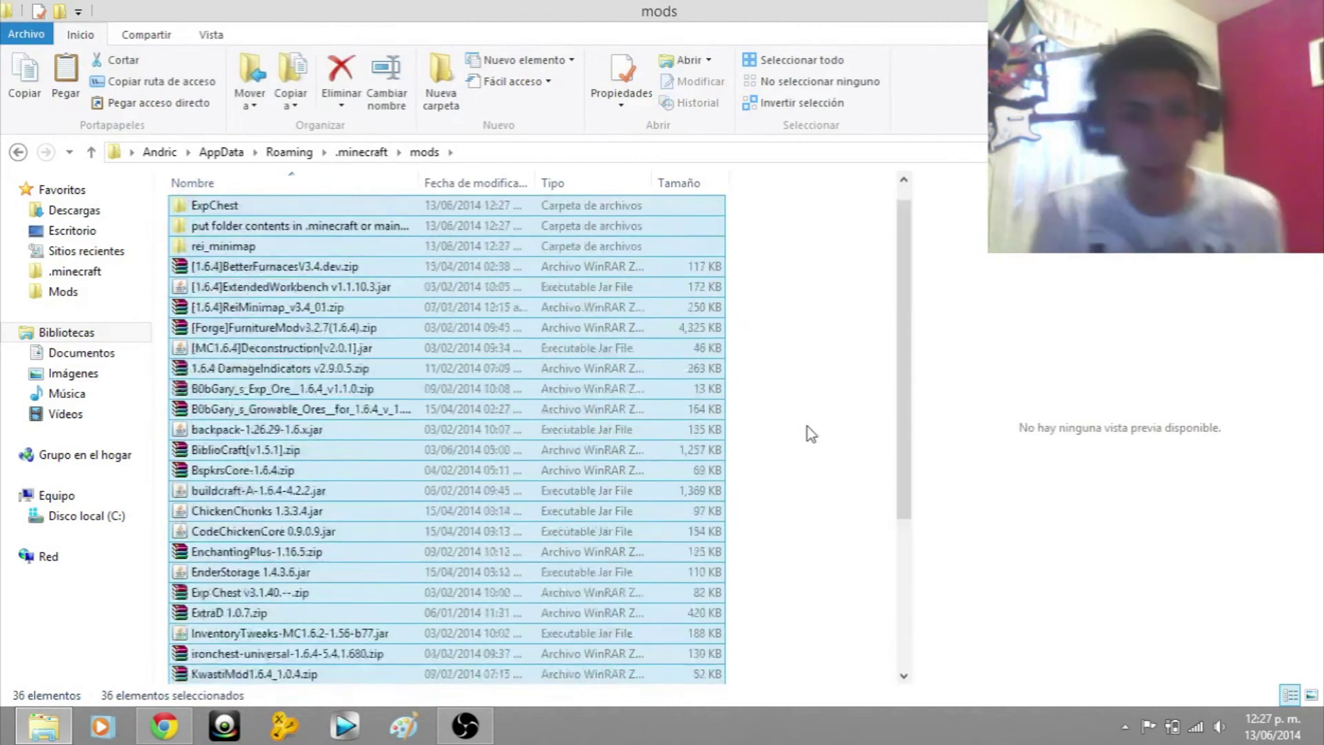
left_click(806, 437)
left_click(19, 151)
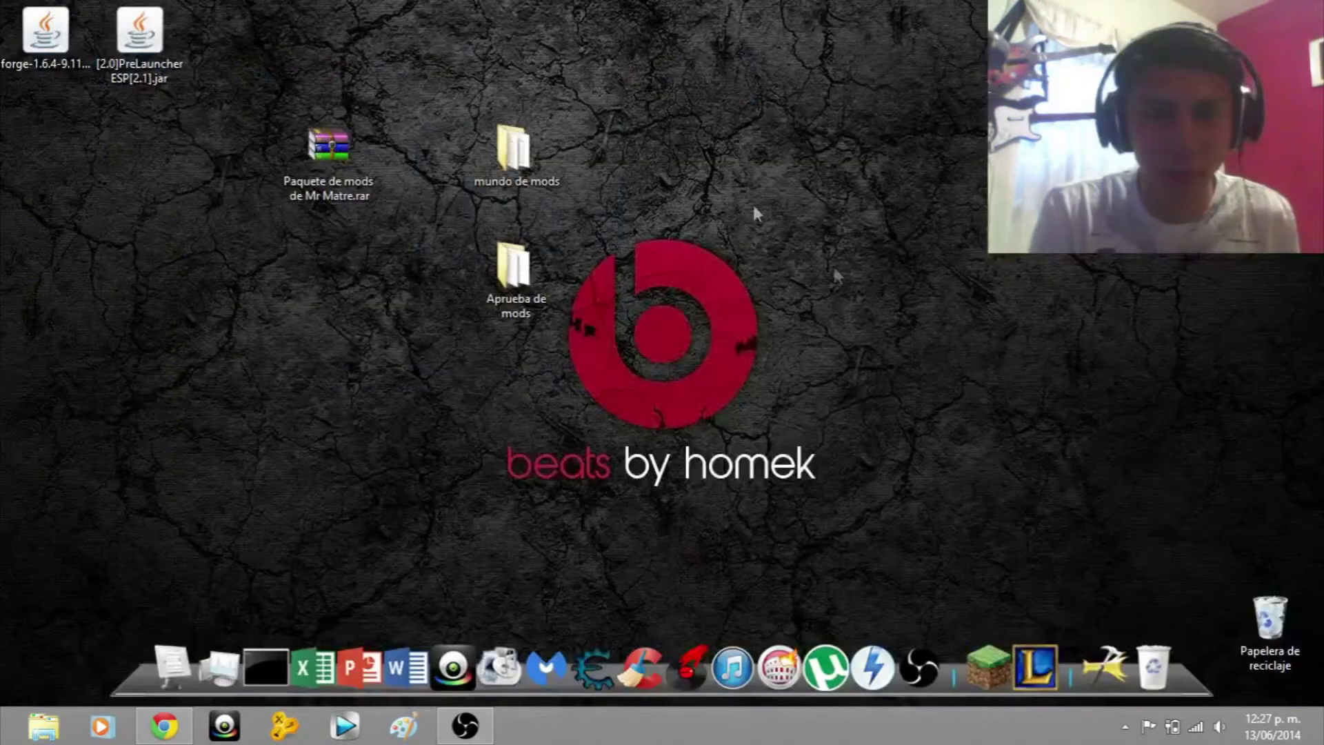
Step: Move the mod pack archive and both extracted folders on the desktop together to just below the two jar files
left_click_drag(618, 120, 393, 325)
left_click_drag(583, 120, 213, 442)
left_click_drag(334, 205, 10, 225)
left_click_drag(10, 224, 10, 224)
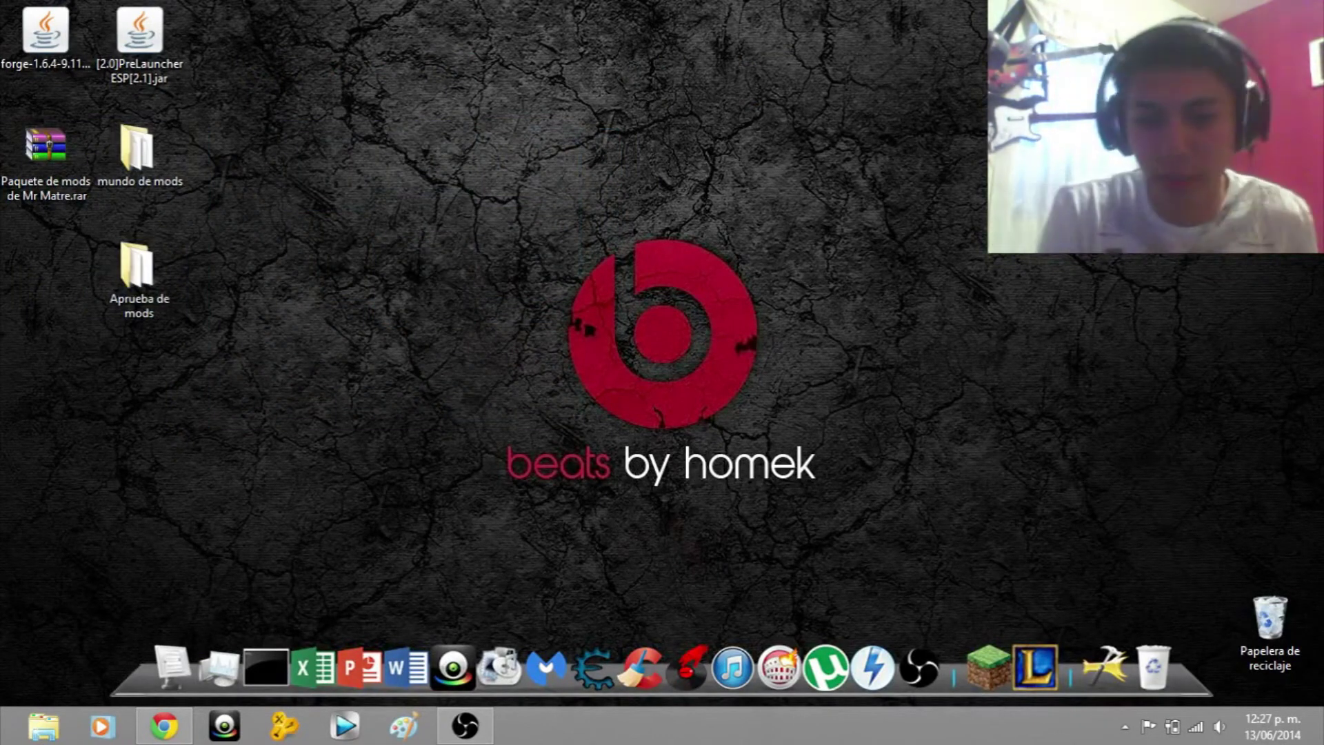
Step: Open the Minecraft Launcher and move its window slightly higher on the desktop
left_click(170, 55)
left_click(956, 168)
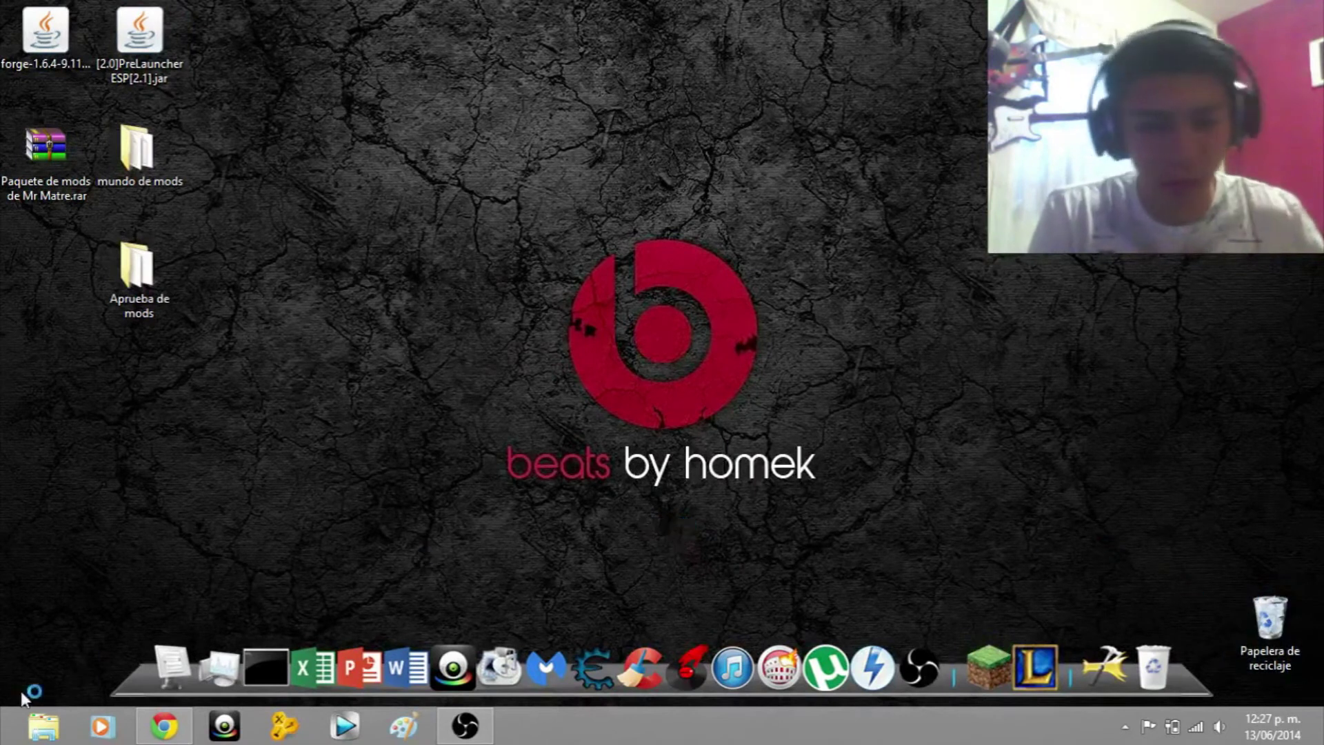
left_click(187, 727)
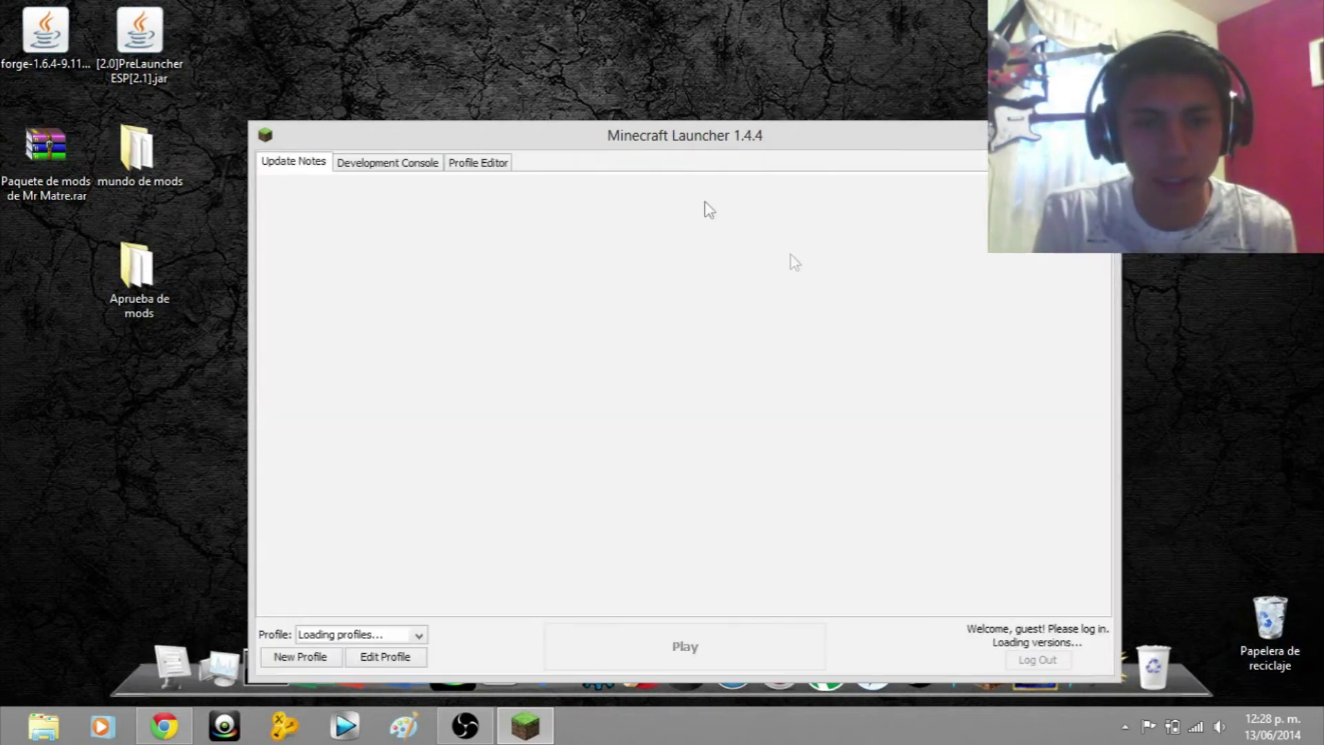
left_click_drag(799, 141, 781, 98)
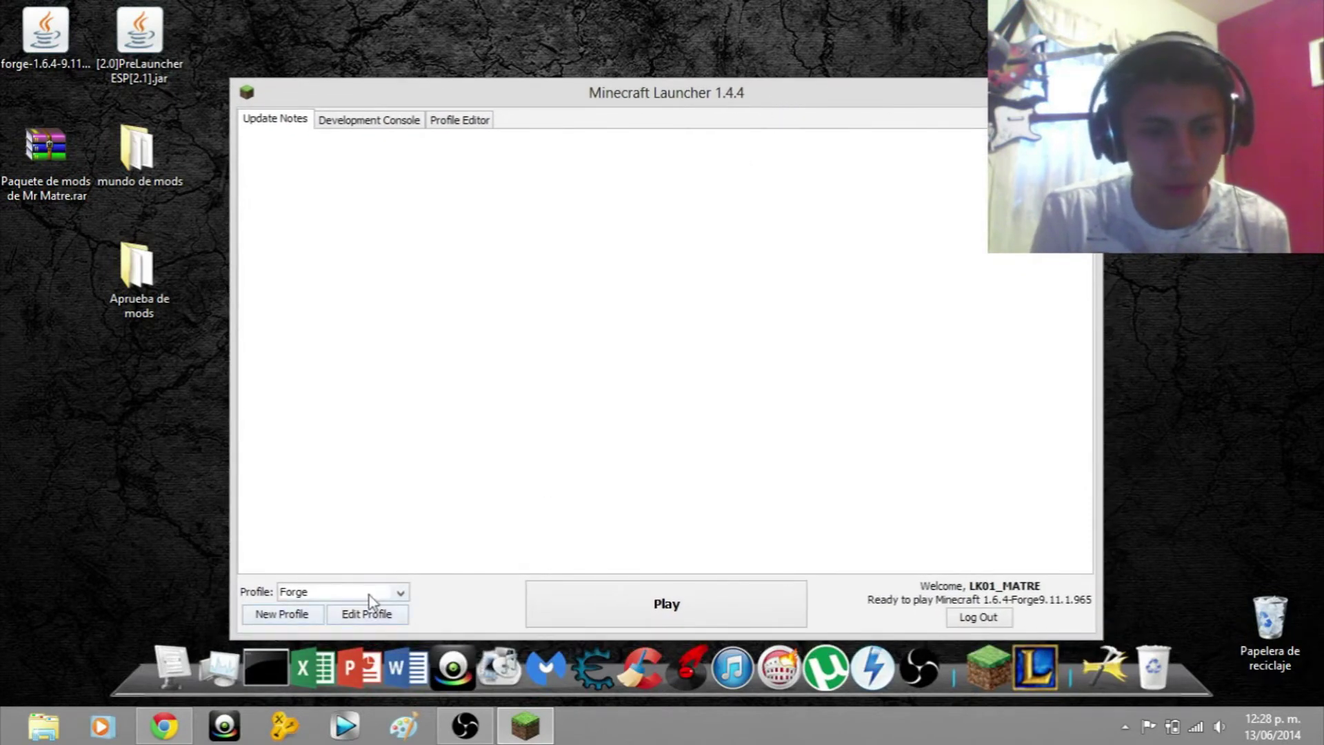
Step: Check the list of launcher profiles, keep Forge selected and start the game
left_click(396, 595)
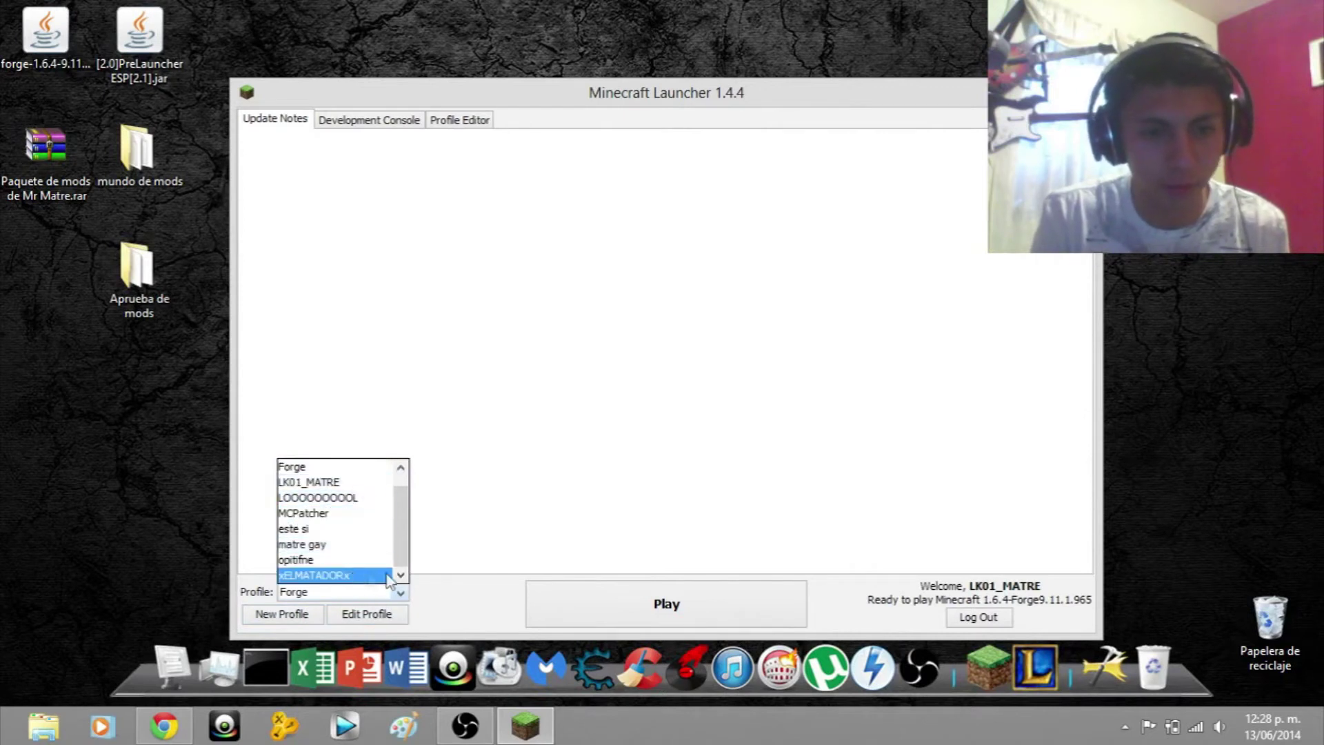
left_click(467, 596)
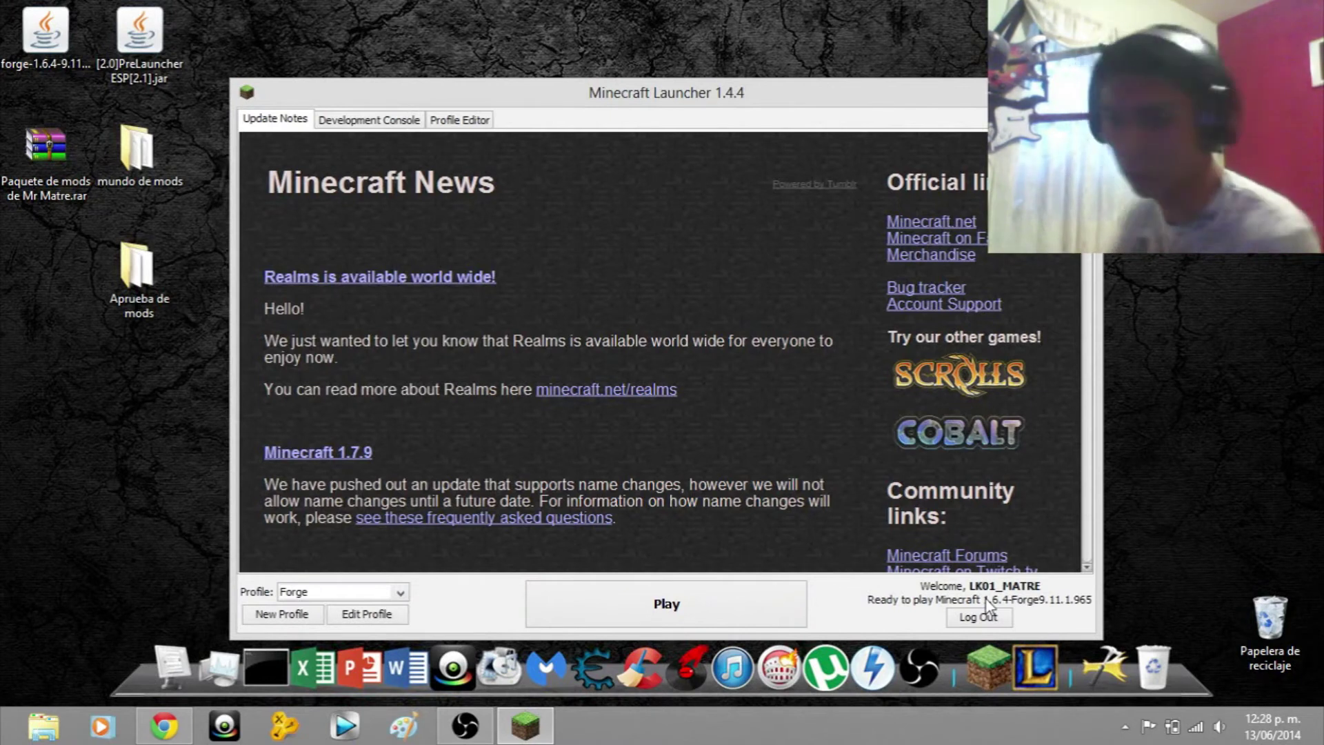
left_click(718, 603)
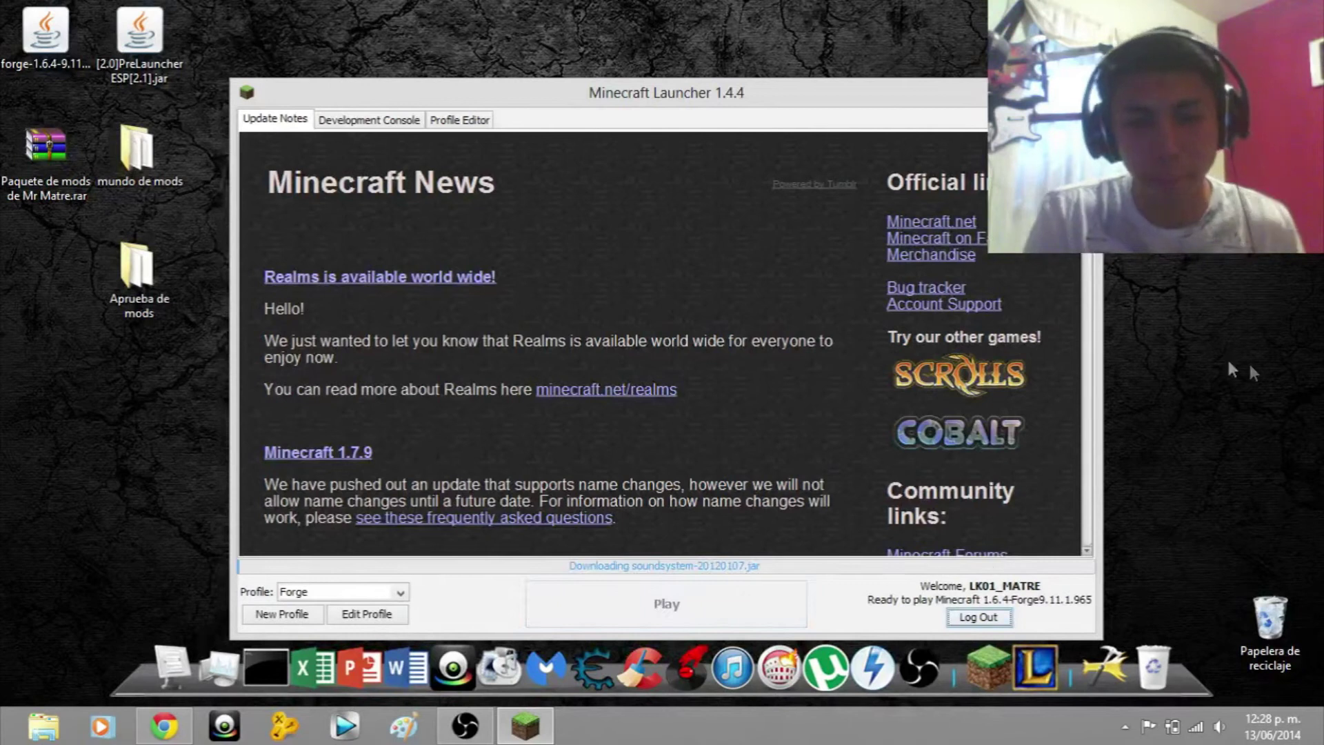